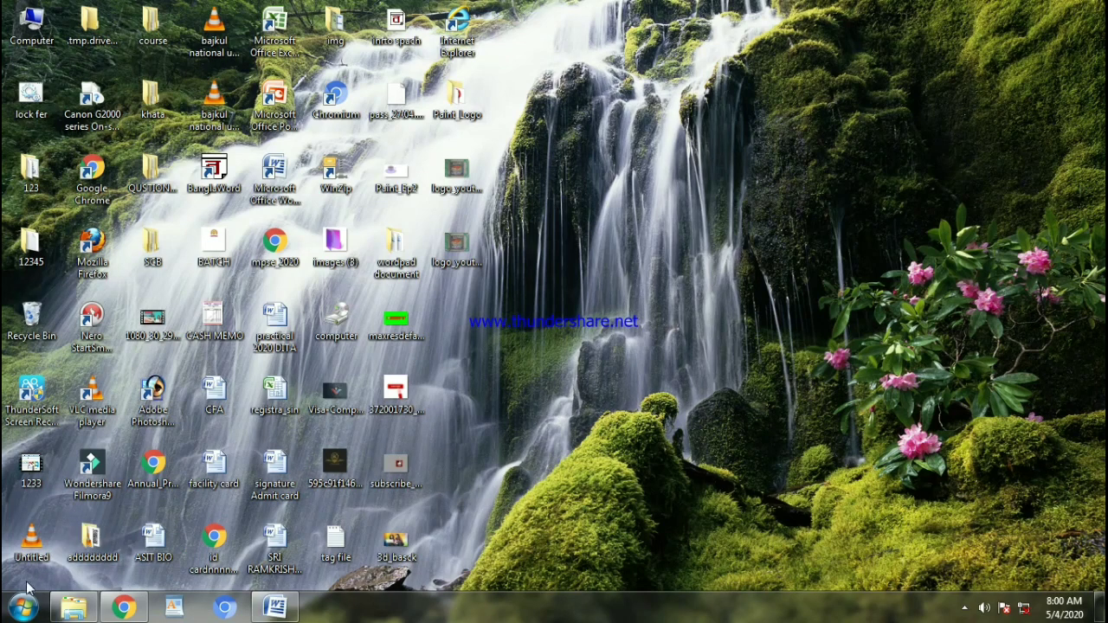
- Launch Adobe Photoshop 7.0 from the Windows 7 Start menu's All Programs list
click(21, 609)
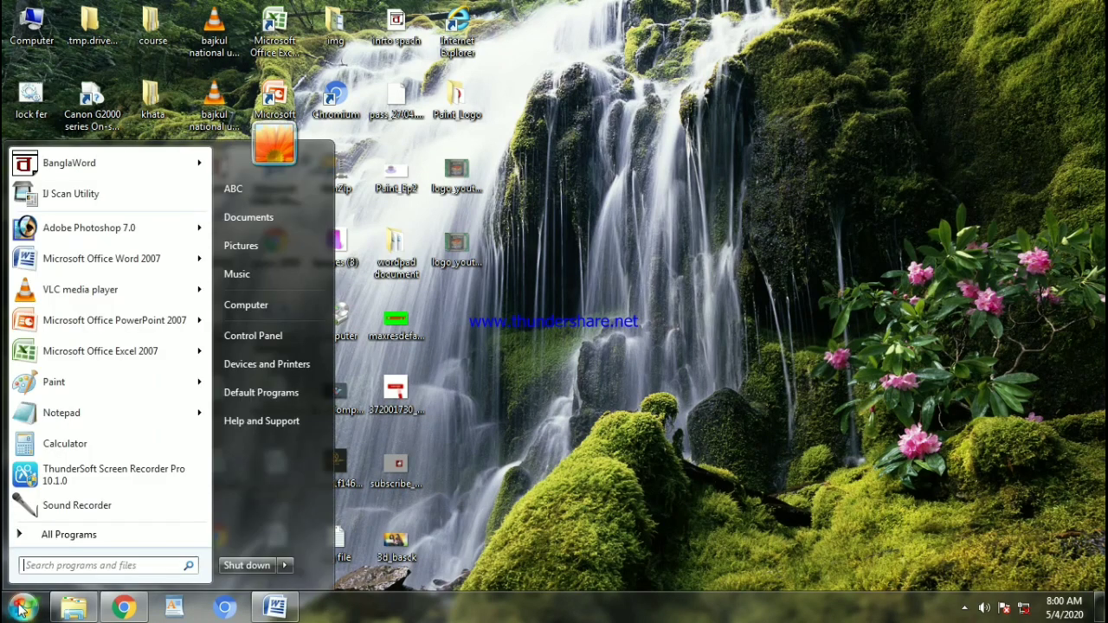
click(61, 534)
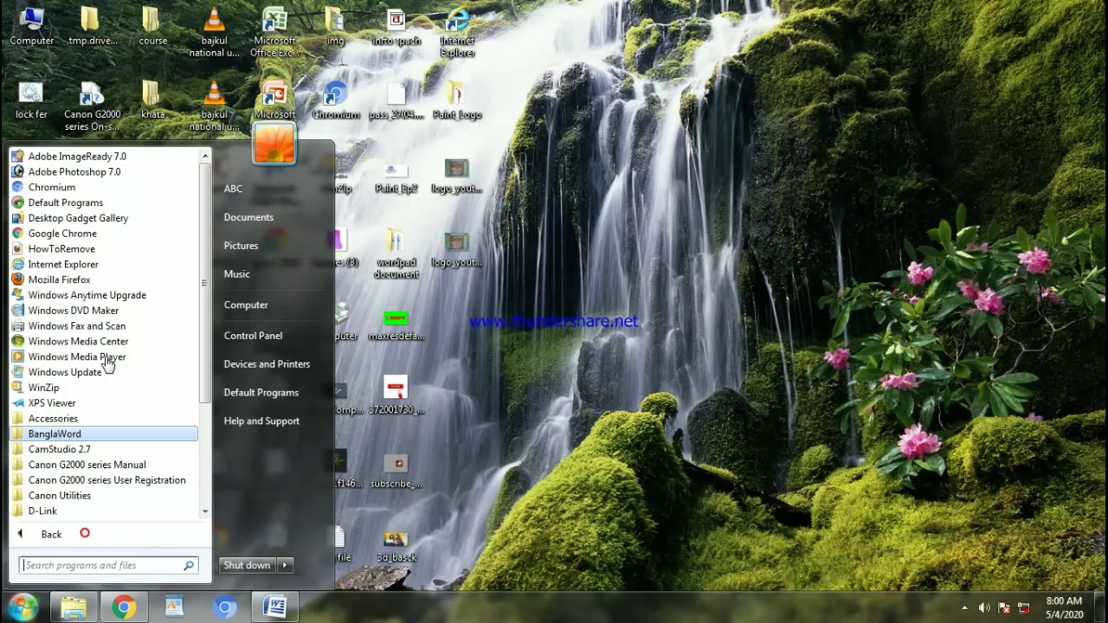
click(111, 175)
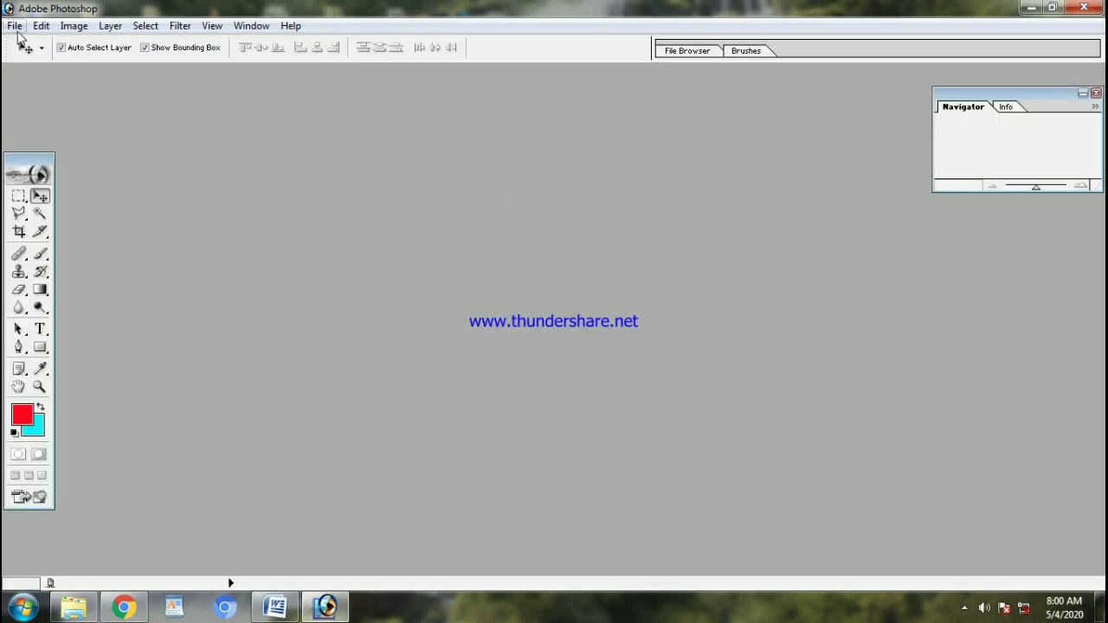
- Create a new white document using the 1280 x 720 HDTV 720P preset size
click(15, 26)
click(39, 44)
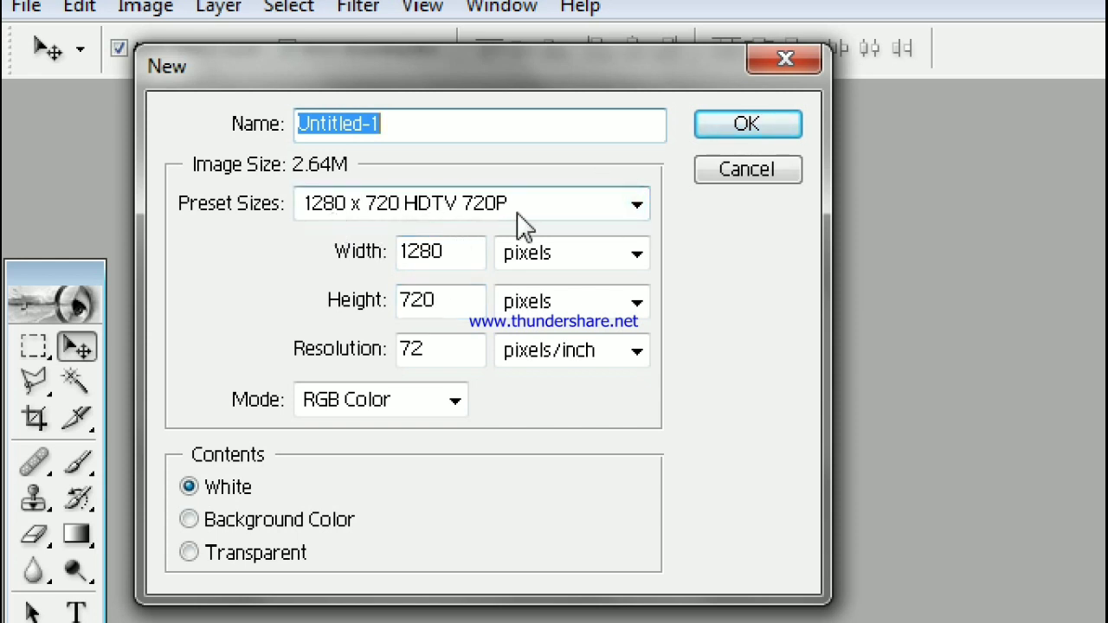
click(641, 209)
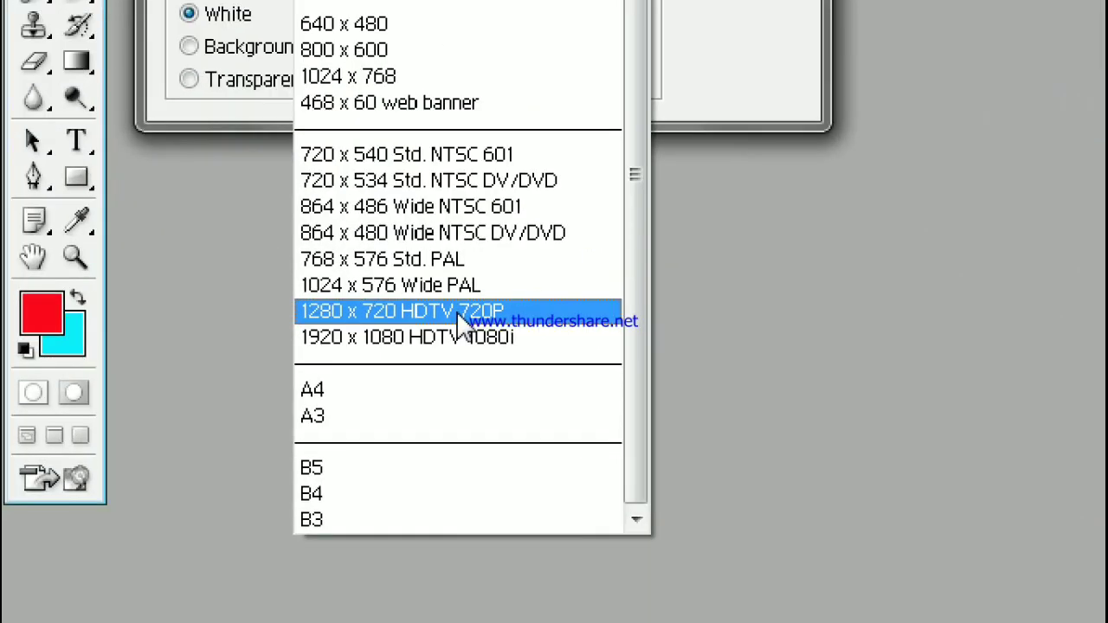
click(456, 311)
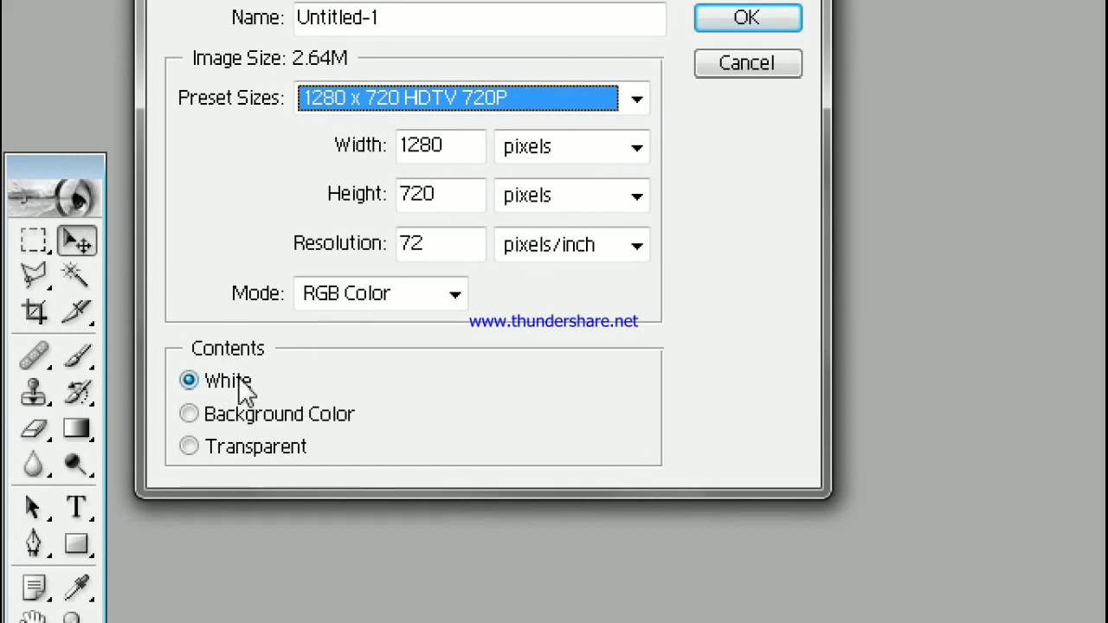
click(748, 25)
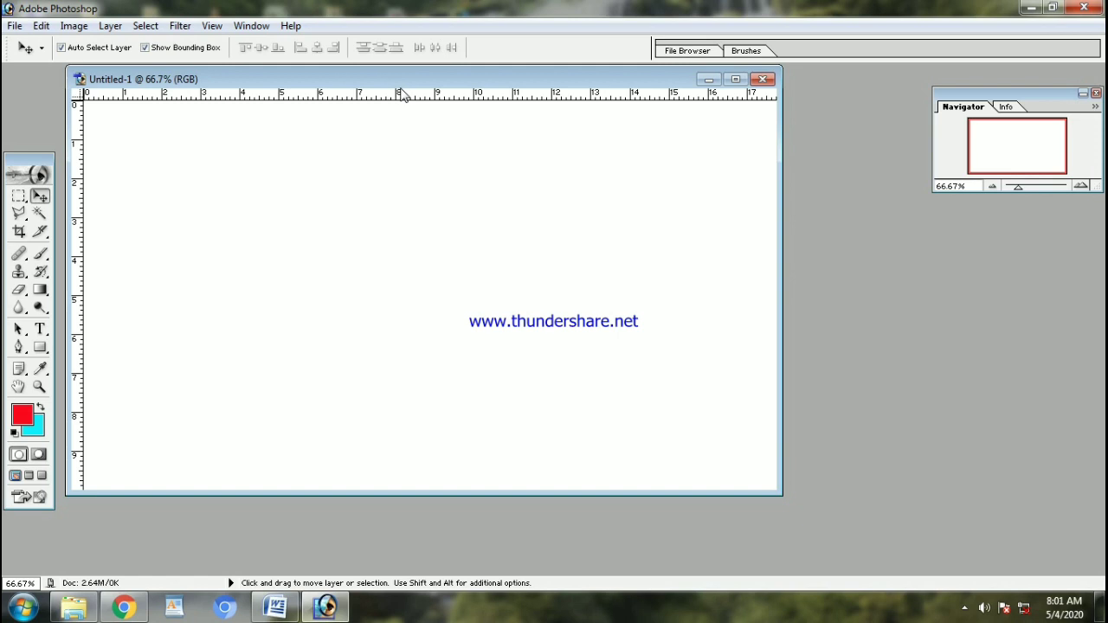
- Open the 190118-eyes-full photo, discarding its embedded colour profile
key(ctrl+o)
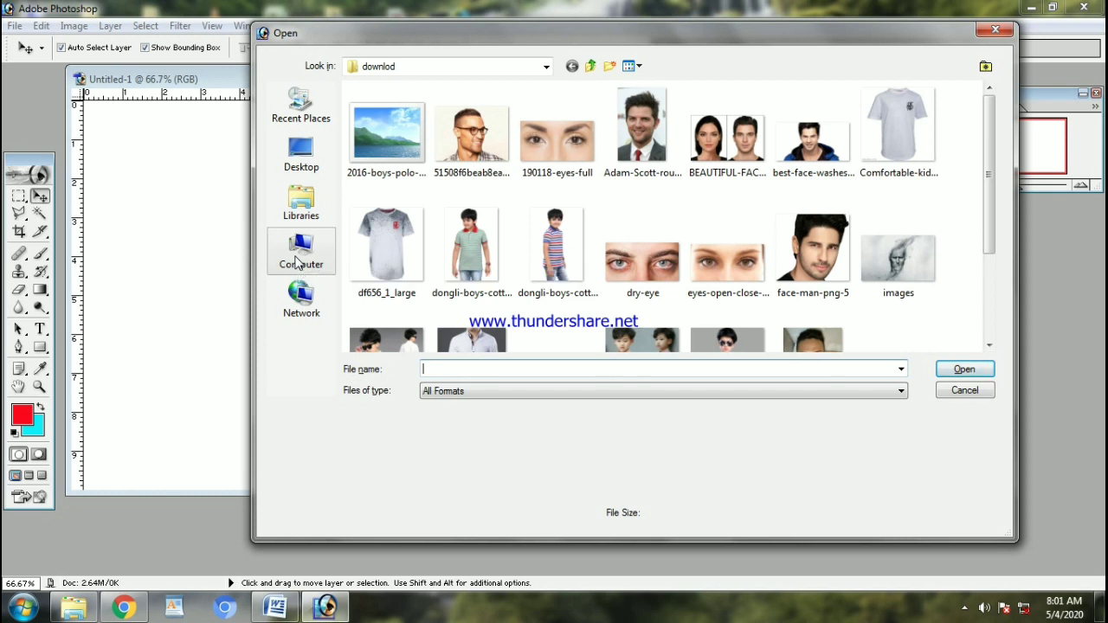
double_click(553, 150)
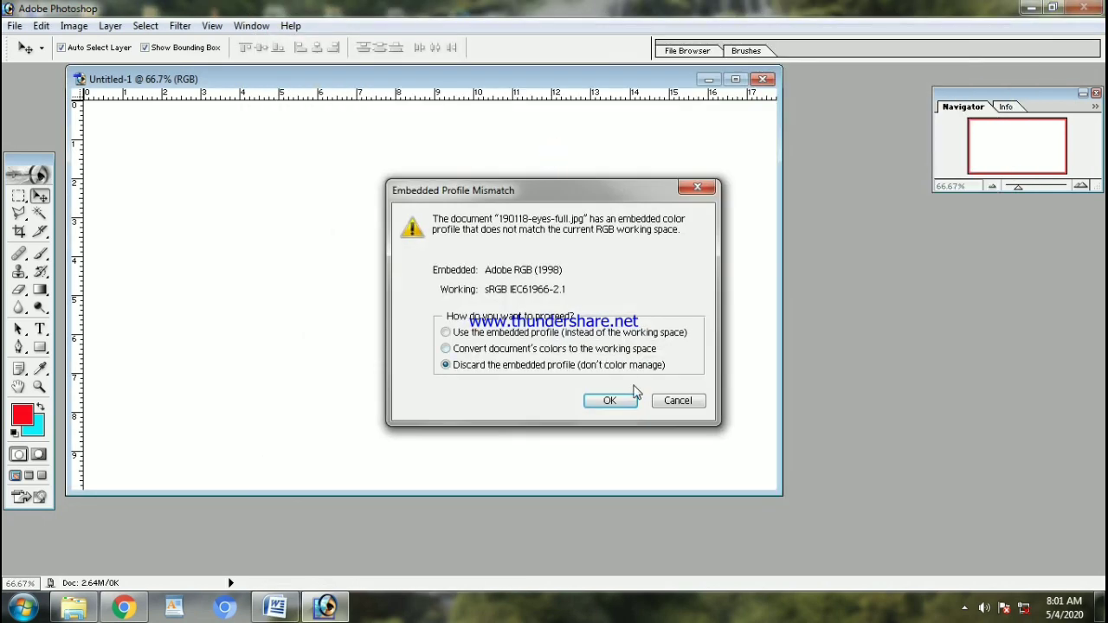
click(611, 401)
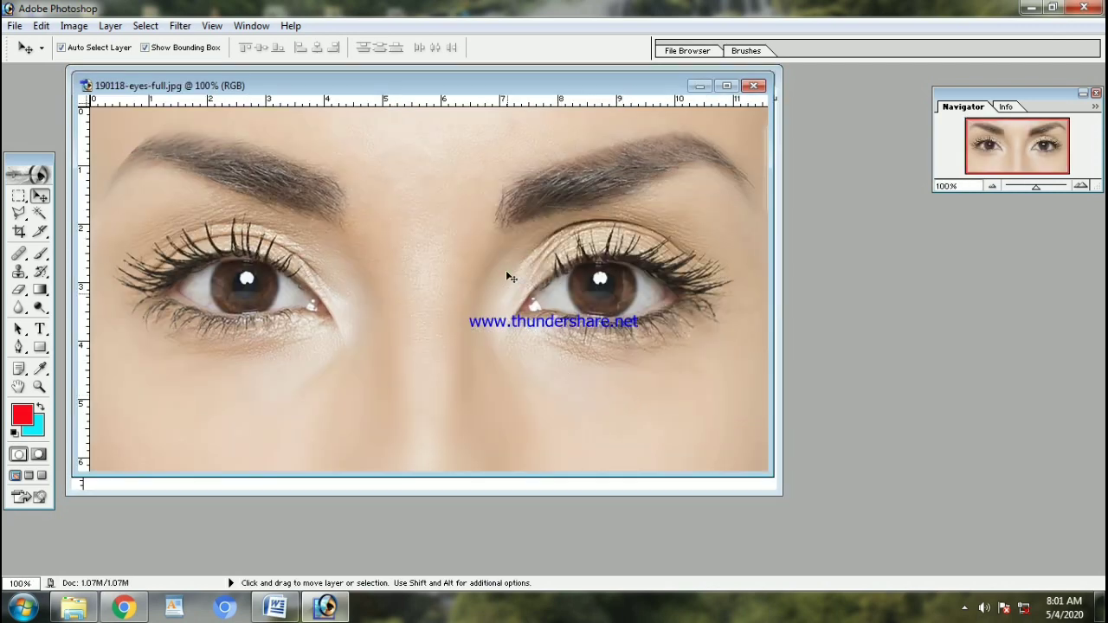
drag(548, 87, 570, 110)
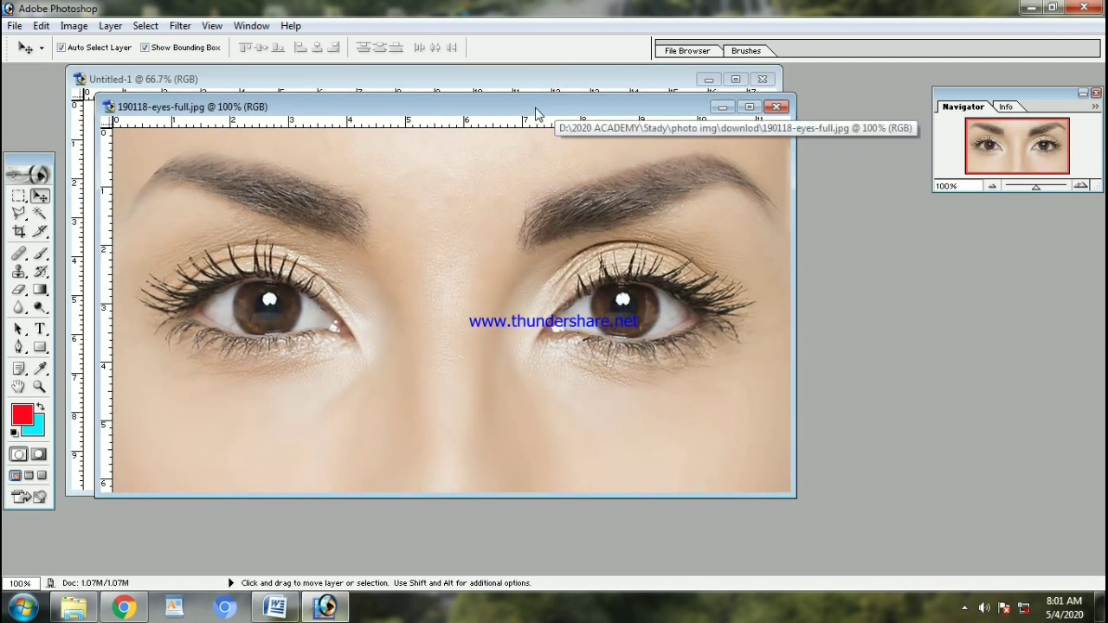
- Duplicate the eyes image as '190118-eyes-full copy' and close the original without saving
right_click(535, 112)
click(593, 130)
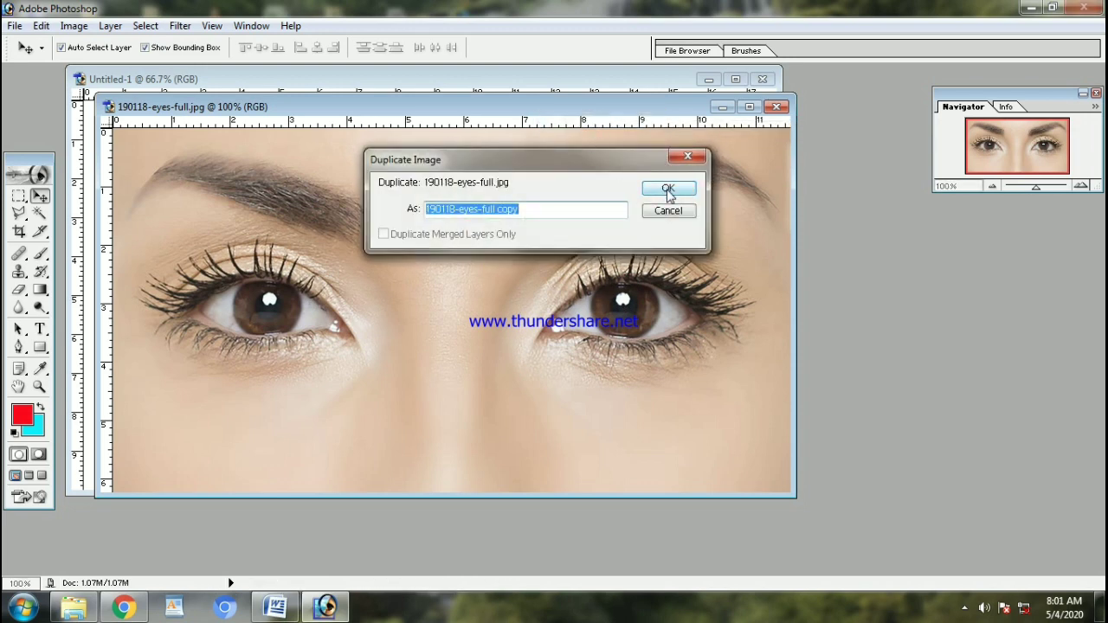
click(669, 194)
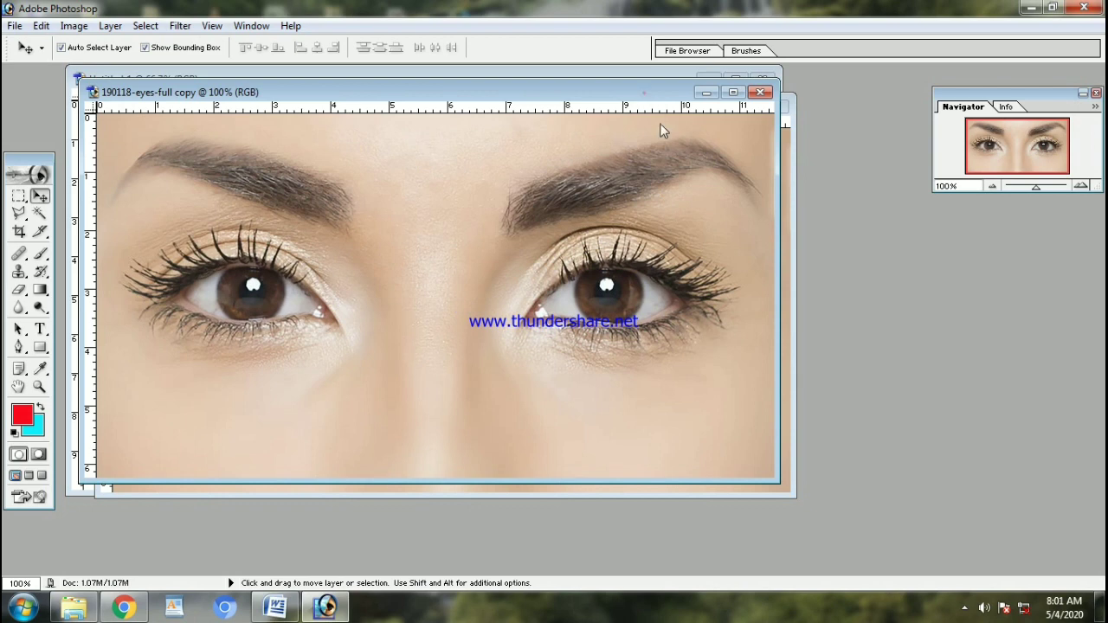
drag(658, 106, 677, 221)
click(776, 107)
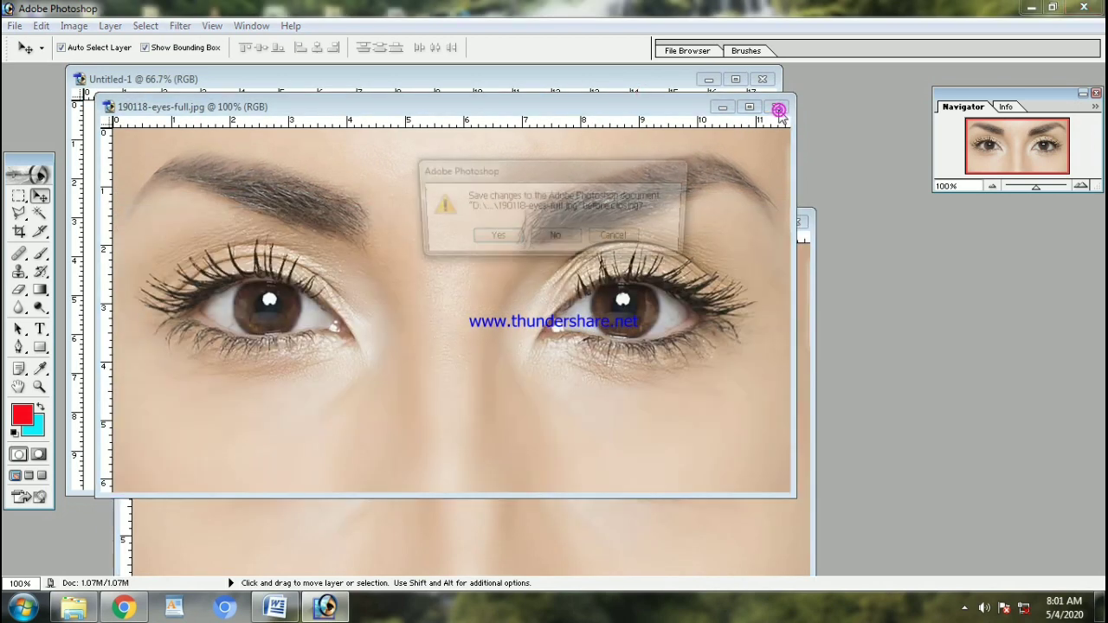
click(561, 238)
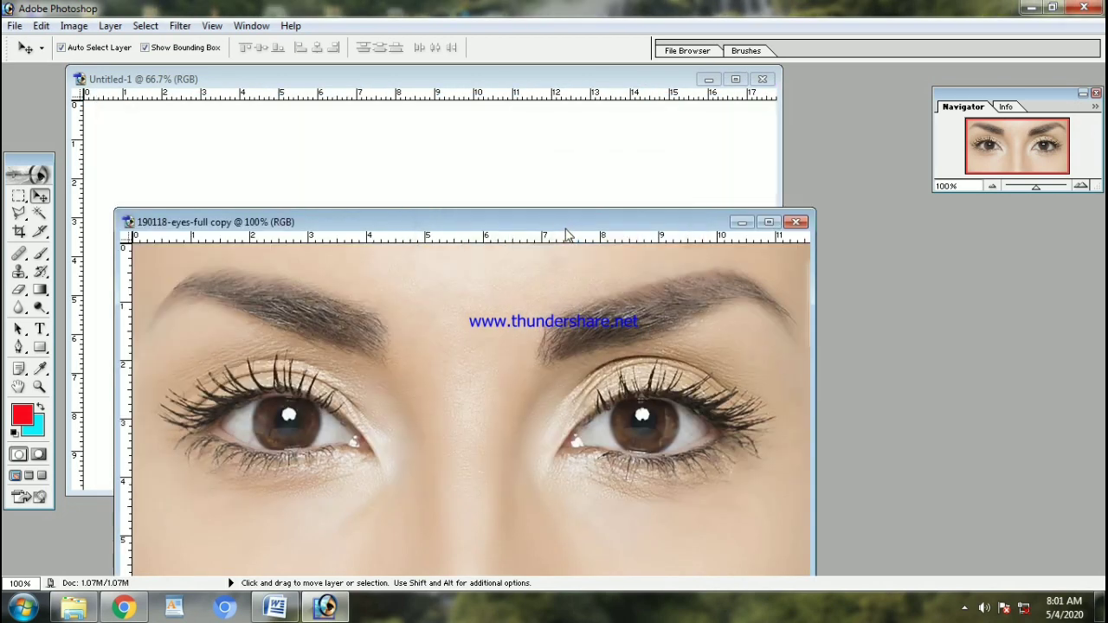
- Select all of the eyes copy and close its window
drag(566, 228, 708, 205)
drag(471, 198, 509, 119)
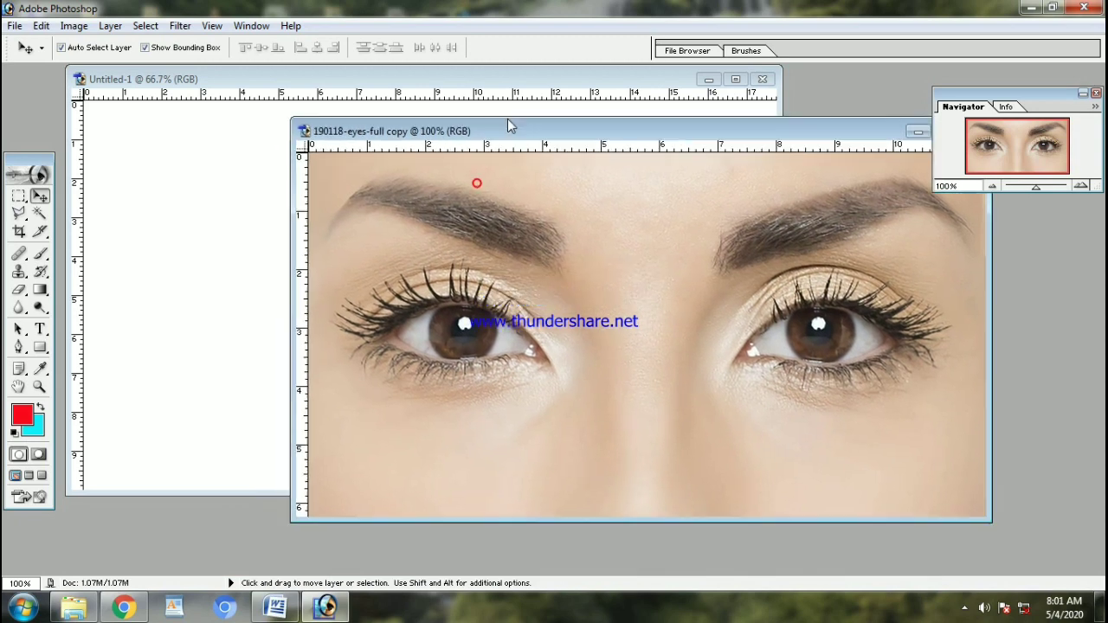
key(ctrl+a)
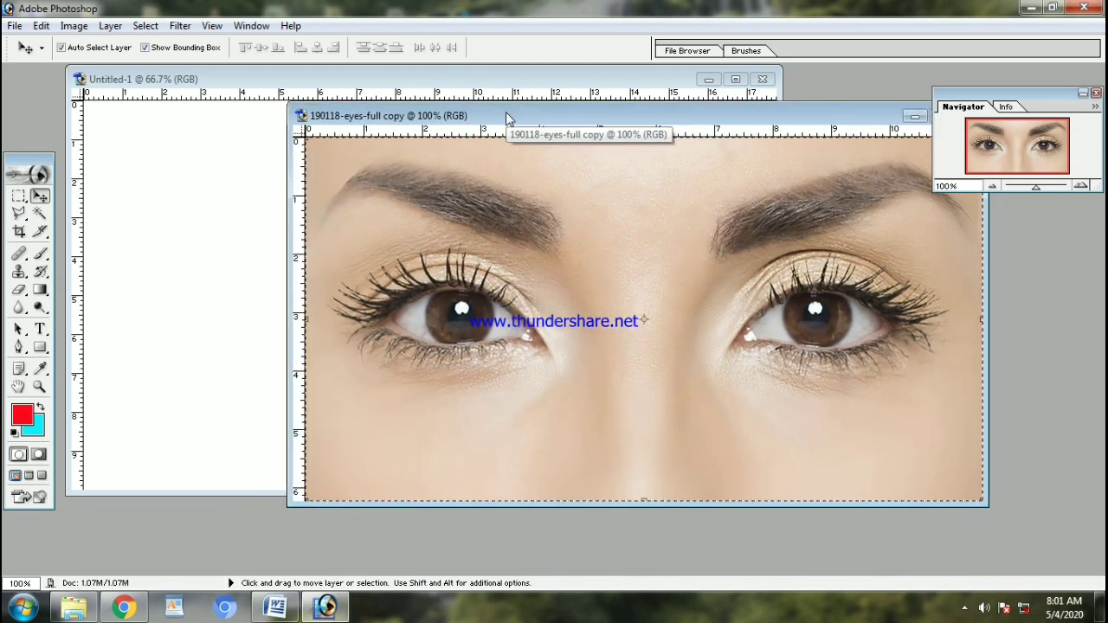
key(ctrl+w)
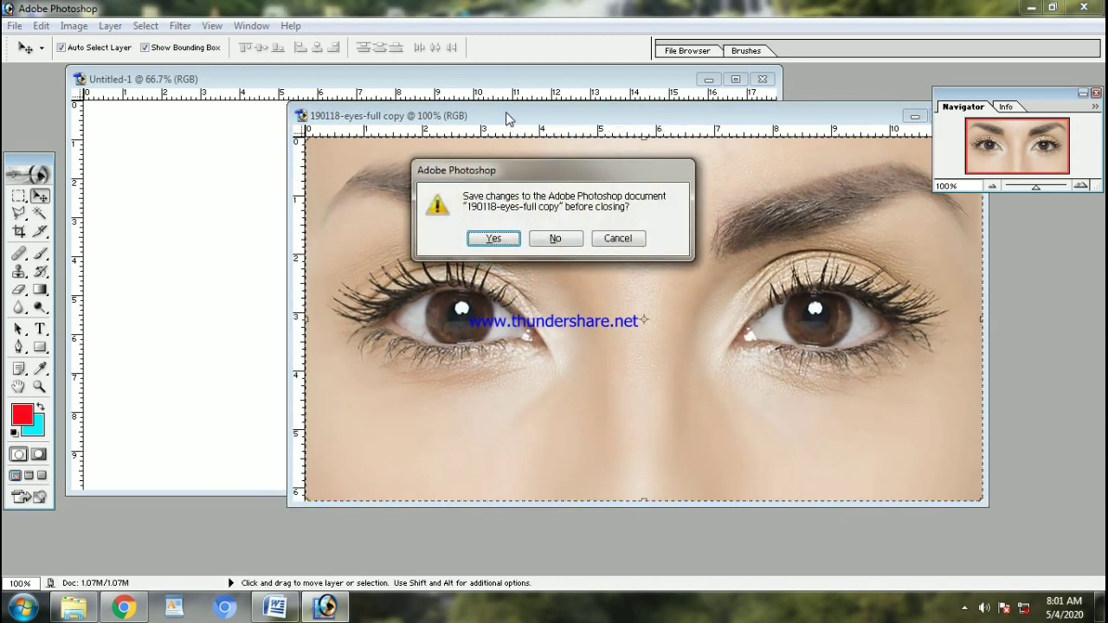
- Discard the copy, paste the eyes photo into Untitled-1, and stretch it to fill the canvas
key(n)
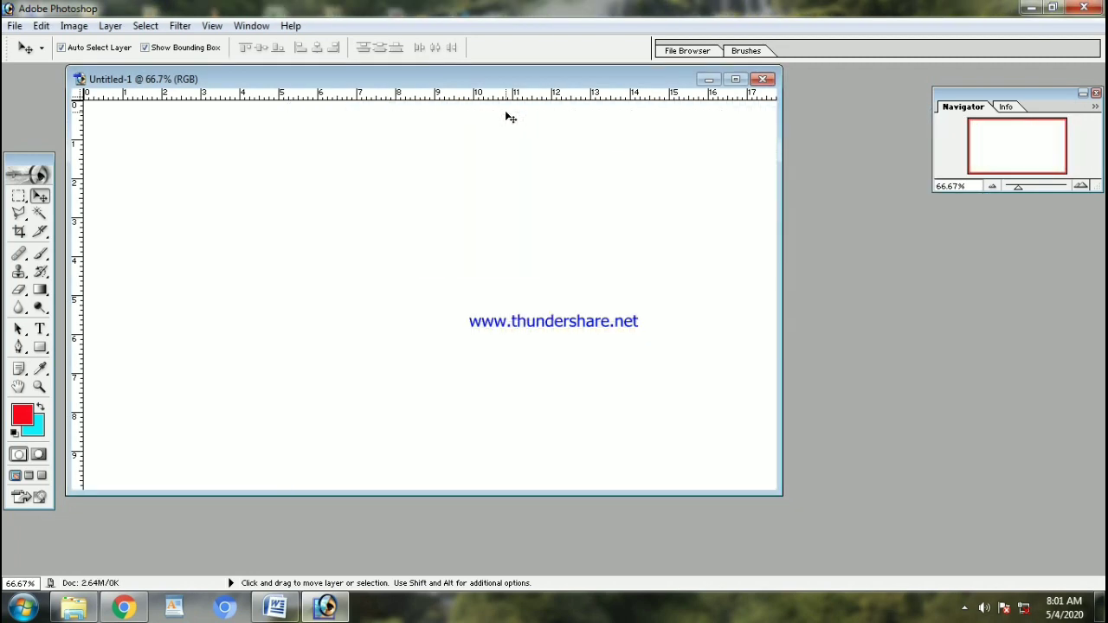
key(ctrl+v)
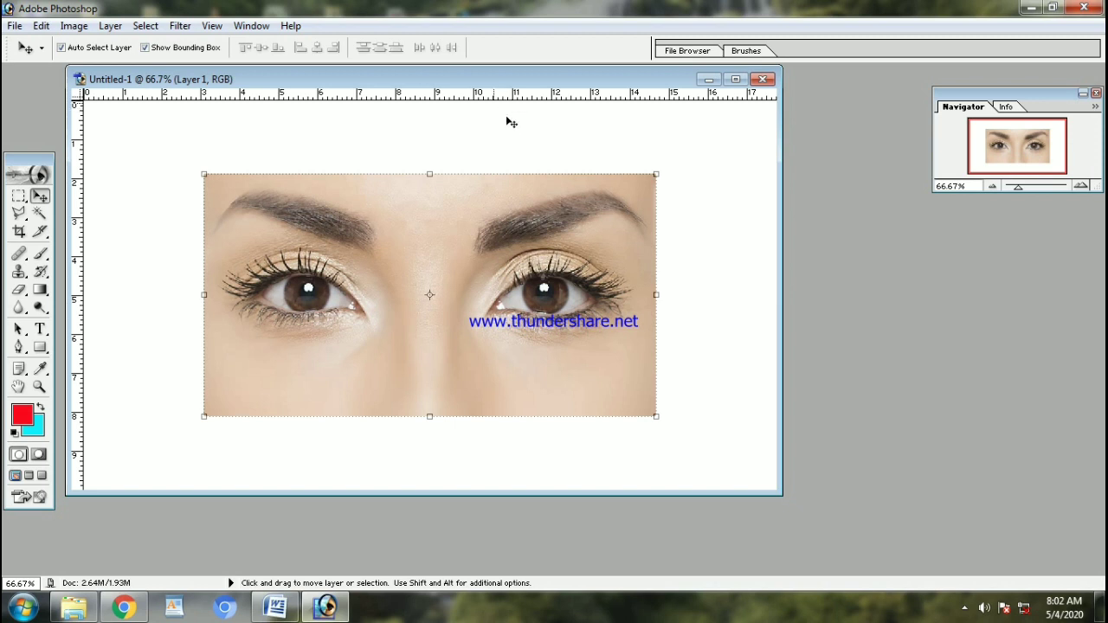
click(736, 81)
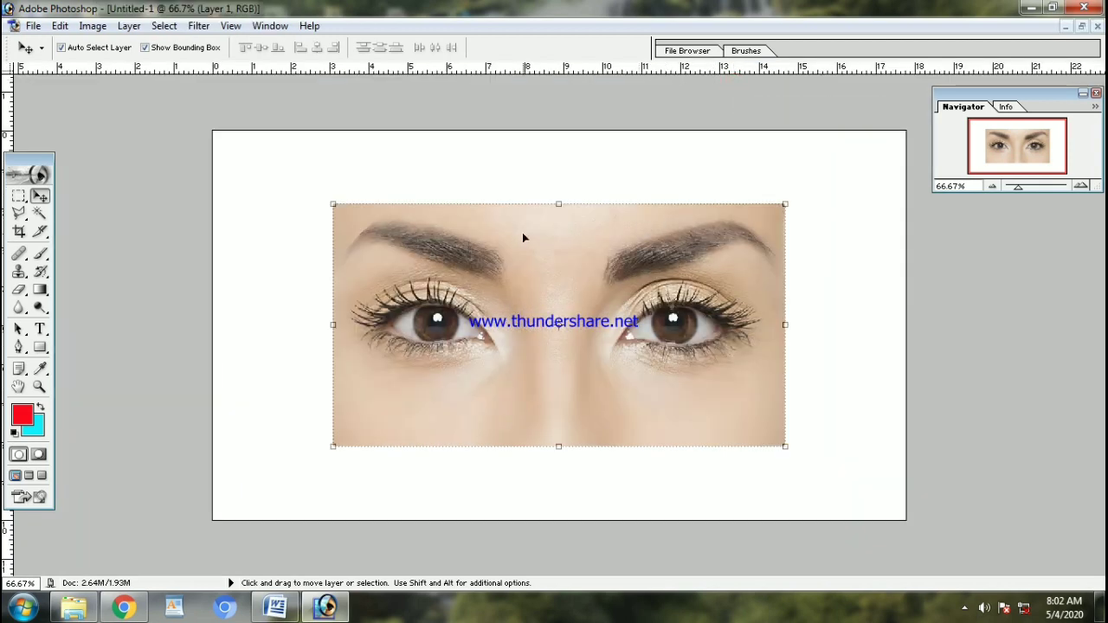
drag(522, 232, 399, 159)
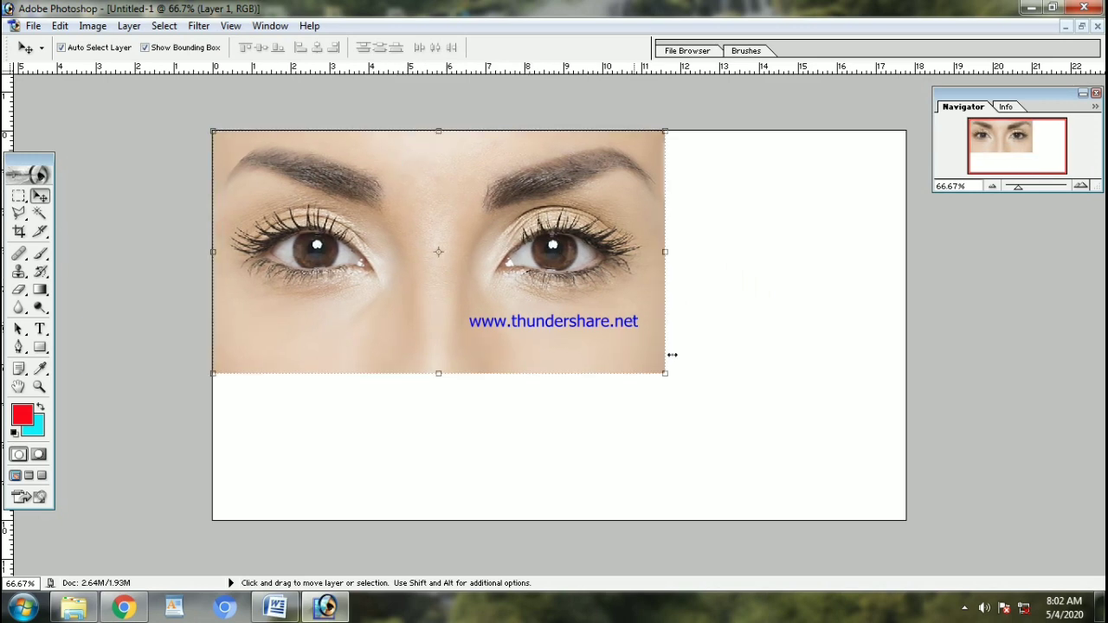
mouse_move(666, 373)
mouse_down()
mouse_move(925, 522)
mouse_move(905, 528)
mouse_up()
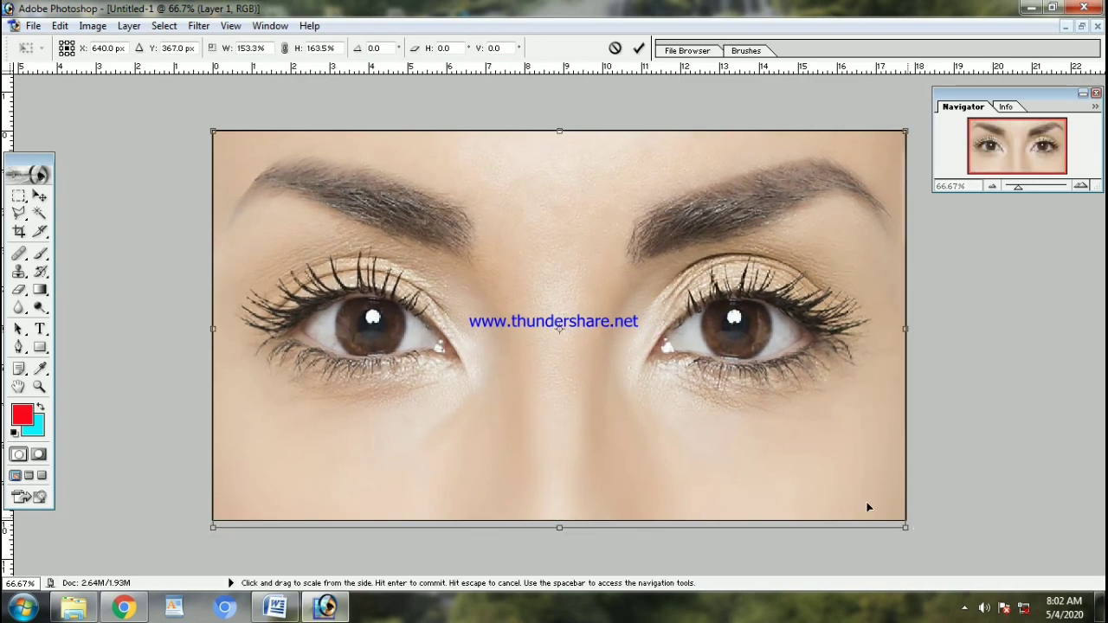
key(Return)
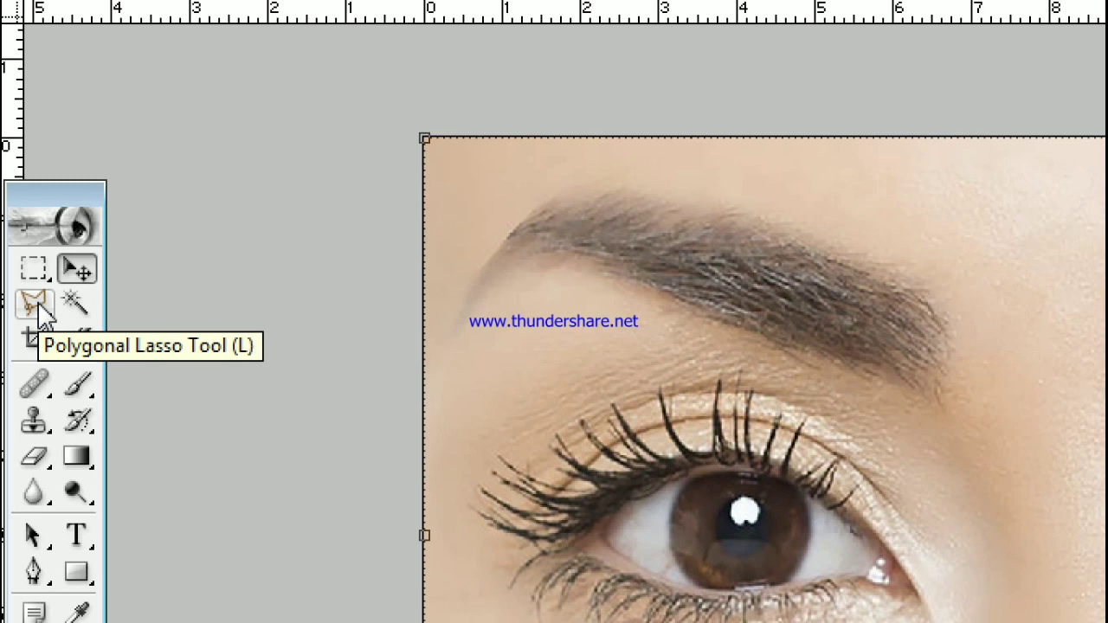
- Switch to the Polygonal Lasso tool and zoom in to 200% on the eyes
click(39, 305)
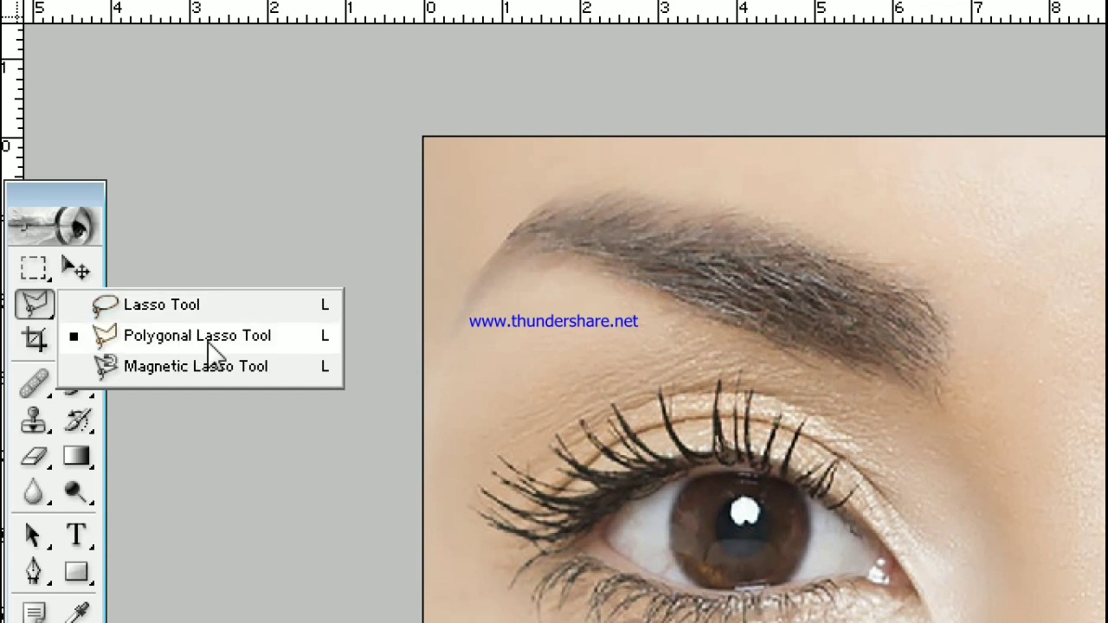
click(208, 340)
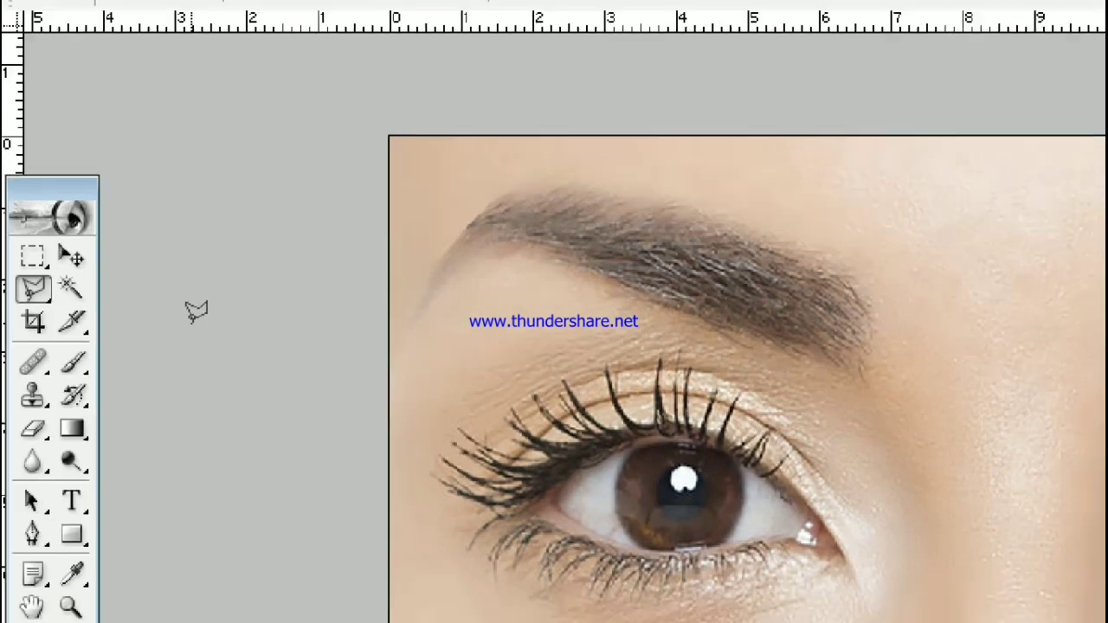
key(ctrl)
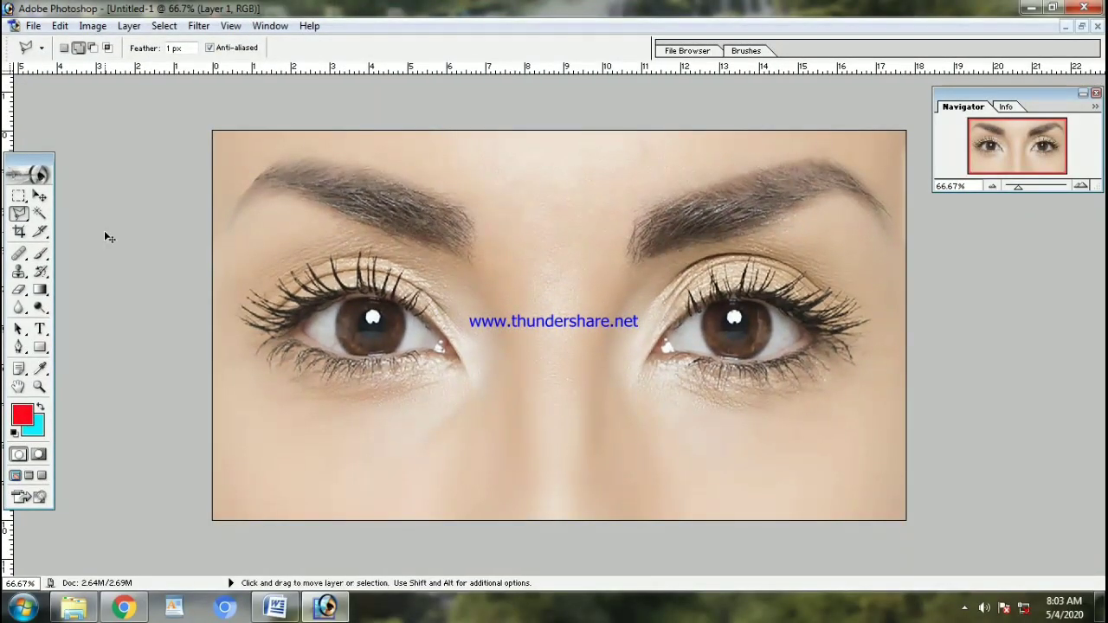
key(ctrl+equal)
key(ctrl+equal)
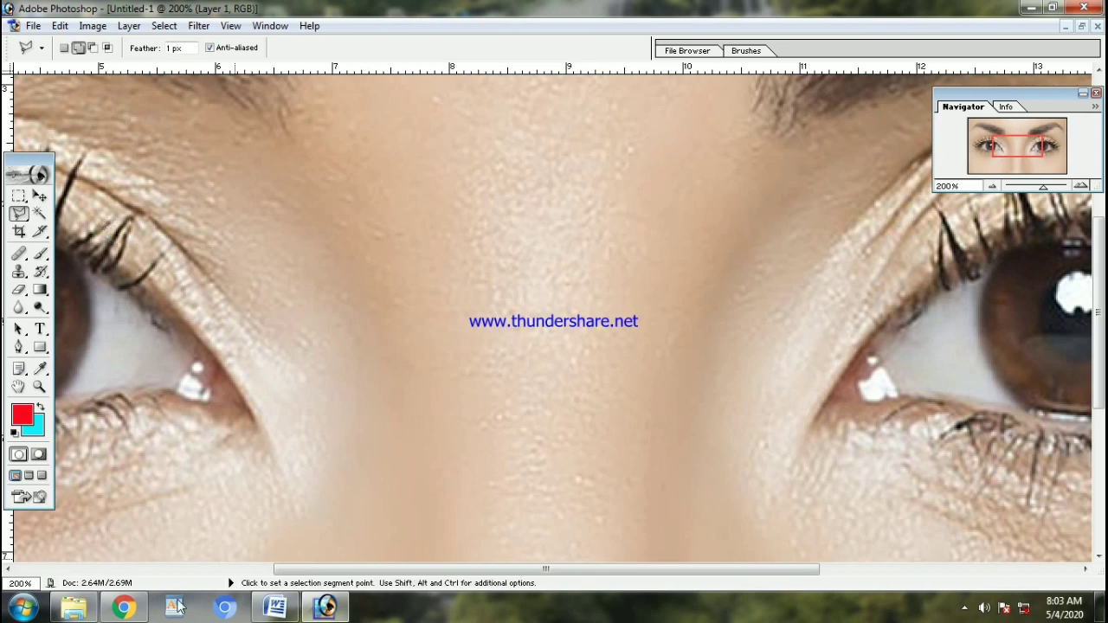
- Pan to the left eye and trace its iris's left side and bottom with the Polygonal Lasso
drag(293, 571, 136, 573)
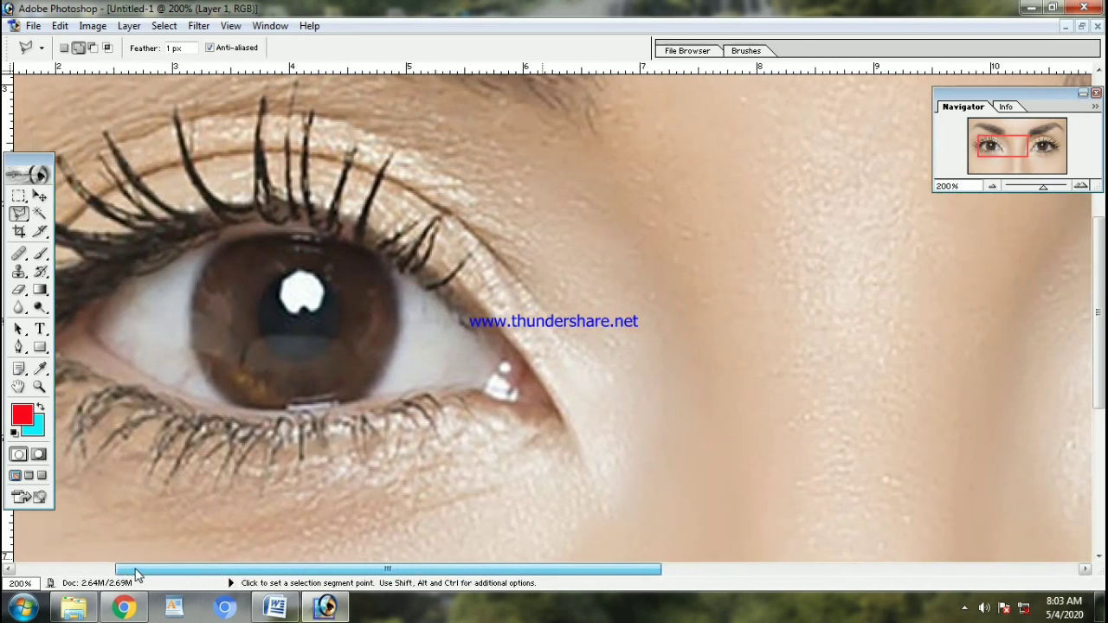
click(214, 249)
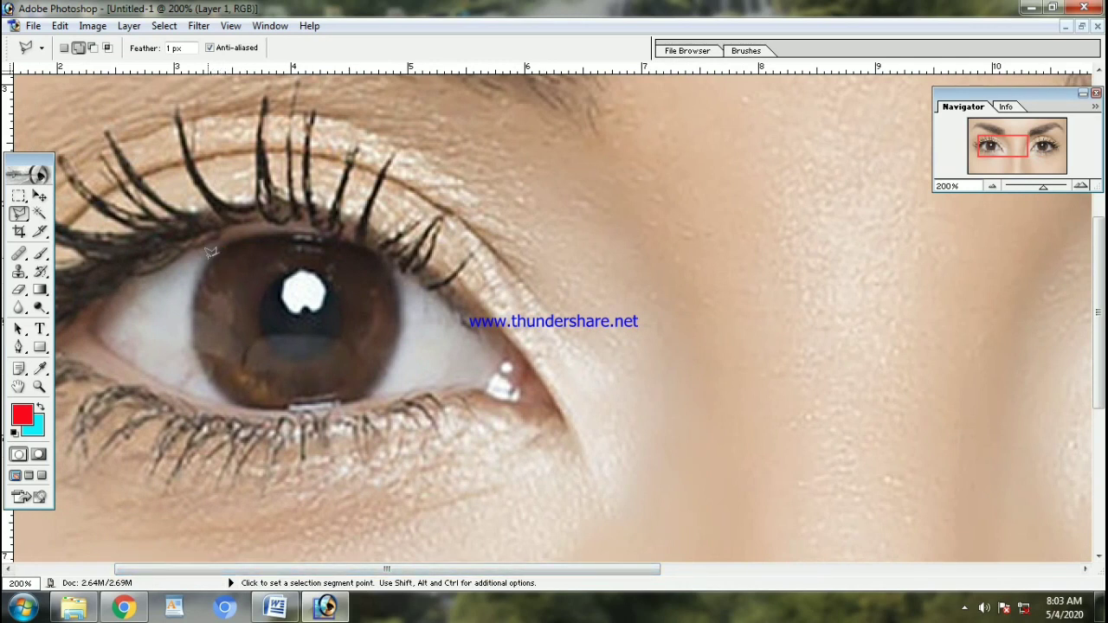
click(209, 265)
click(199, 276)
click(211, 376)
click(225, 396)
click(257, 409)
click(294, 407)
click(348, 404)
- Trace up the iris's right and top edges and close the selection
click(366, 398)
click(396, 351)
click(397, 322)
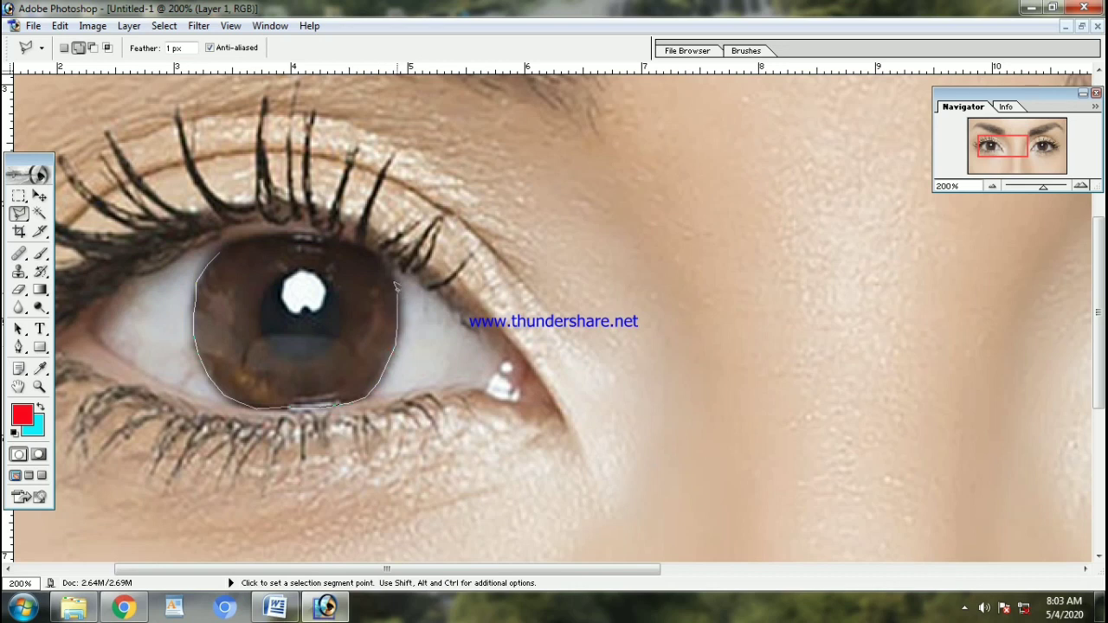
click(386, 267)
click(371, 255)
click(326, 234)
click(307, 238)
click(256, 233)
click(223, 245)
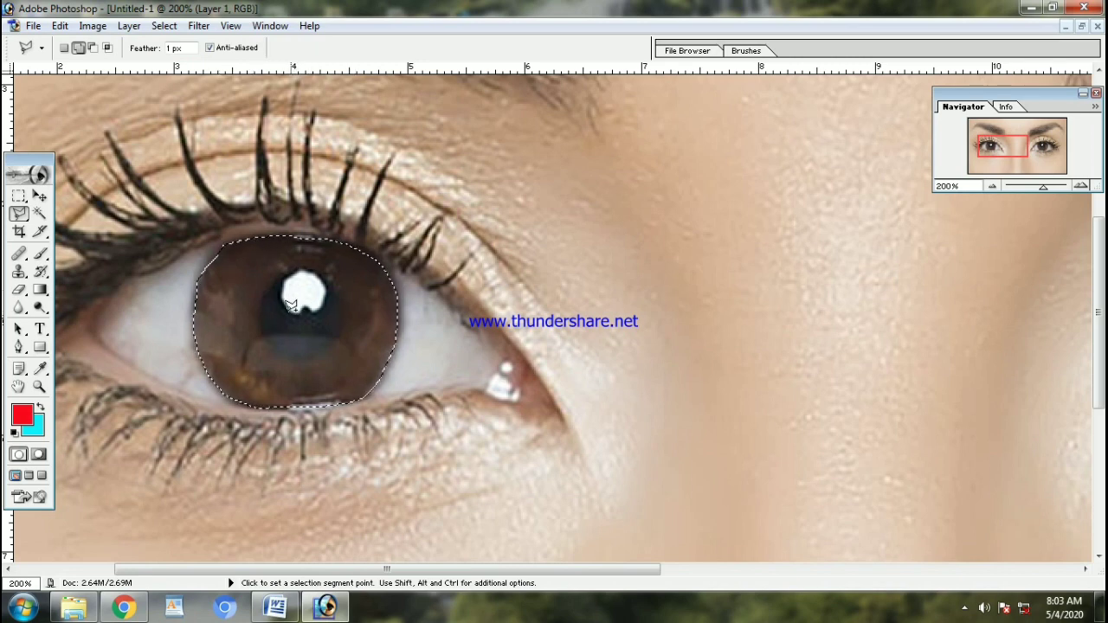
click(130, 27)
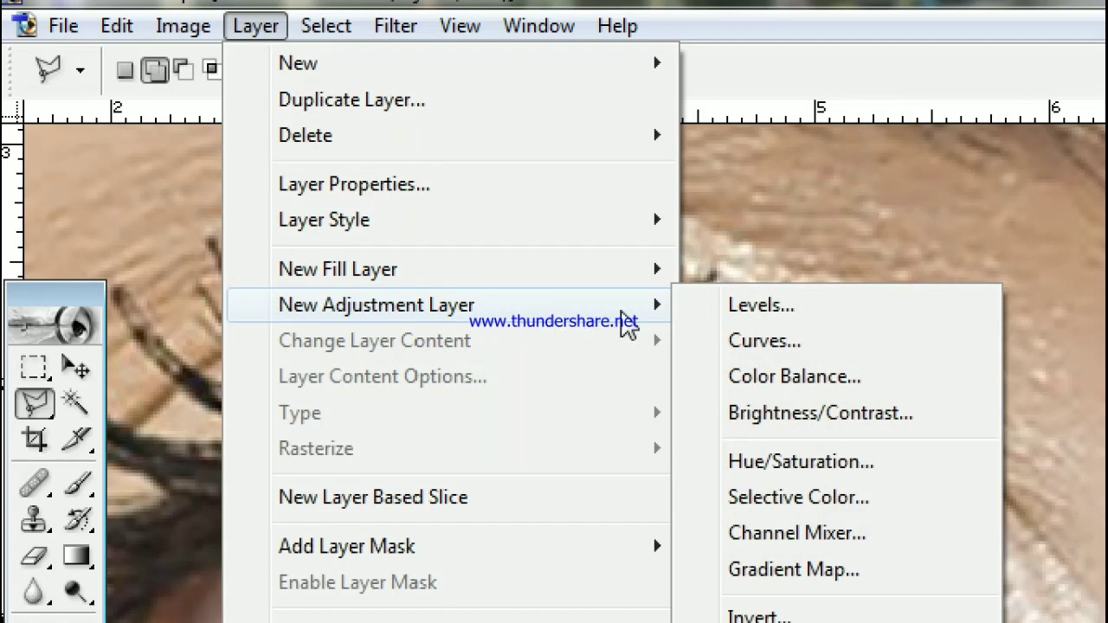
mouse_move(377, 305)
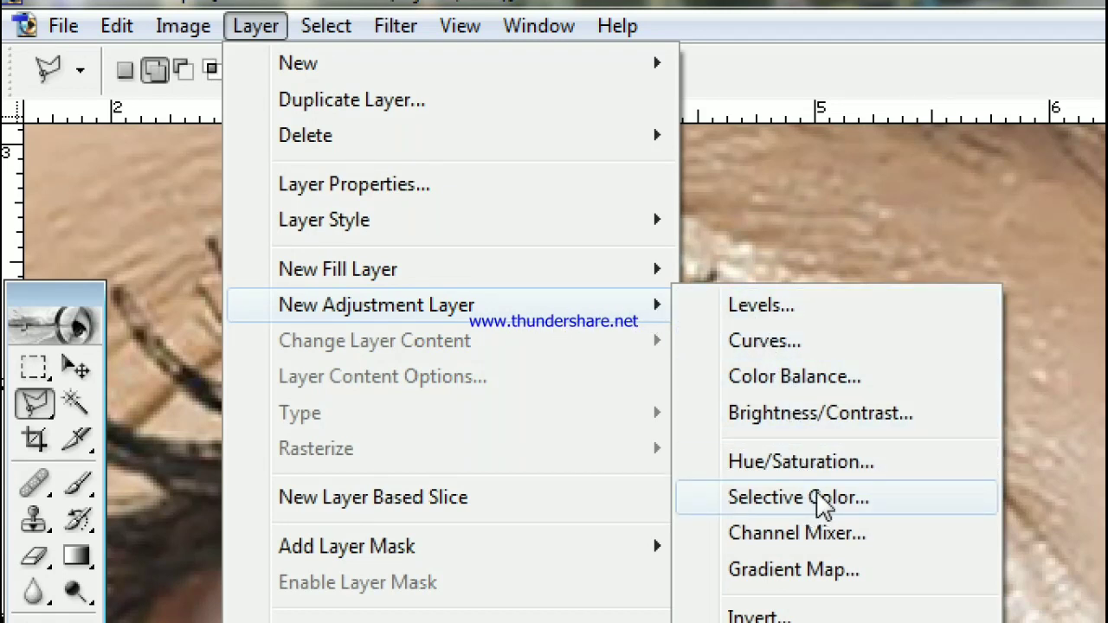
- Add a Hue/Saturation adjustment layer on the left iris: Hue +180, Saturation +45, Lightness +2
click(842, 466)
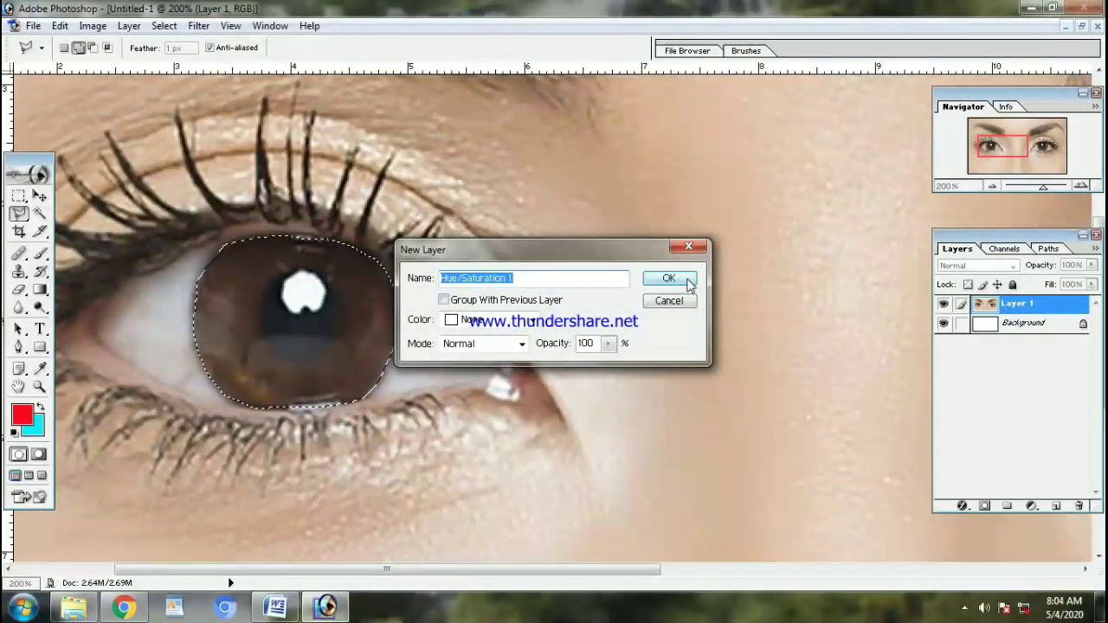
click(668, 279)
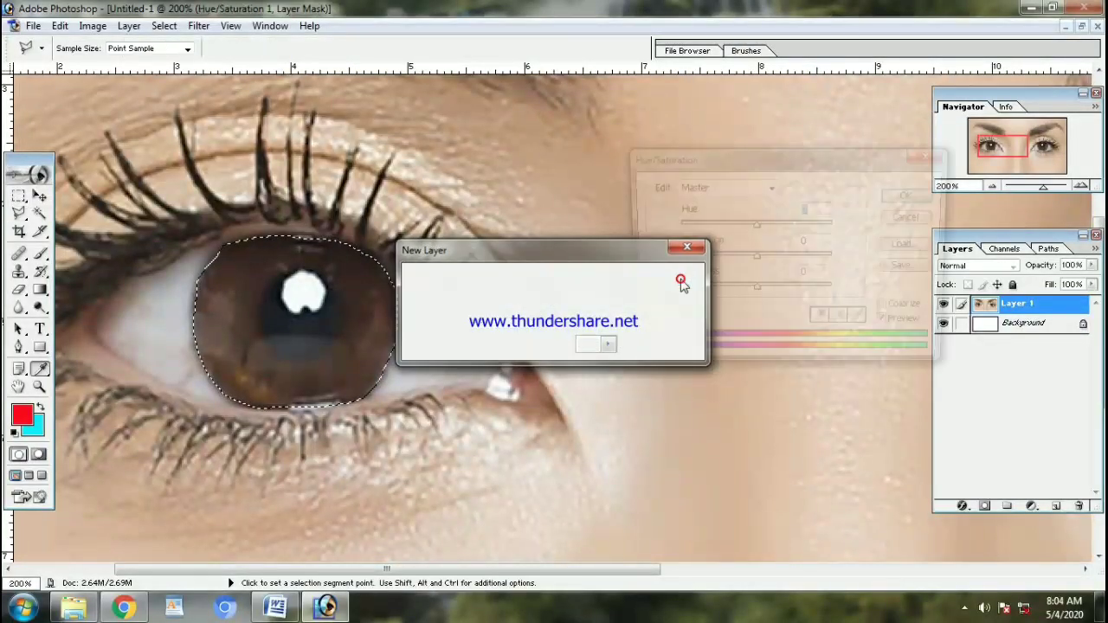
mouse_move(740, 161)
mouse_down()
mouse_move(725, 208)
mouse_move(693, 168)
mouse_up()
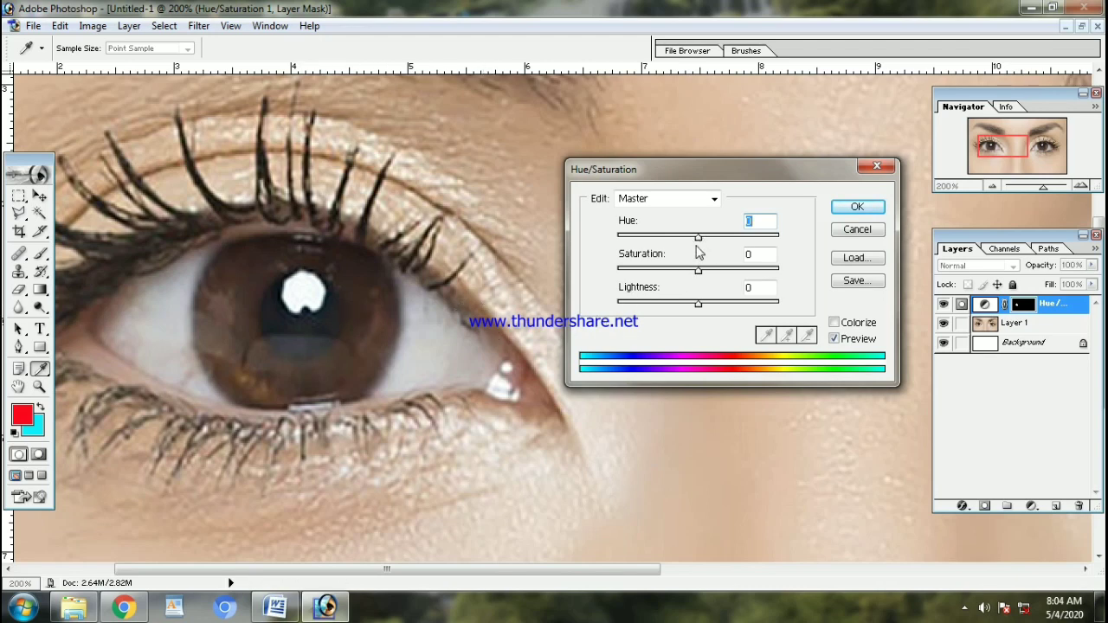
key(Up)
mouse_move(701, 247)
mouse_down()
mouse_move(773, 249)
mouse_move(629, 249)
mouse_move(821, 253)
mouse_up()
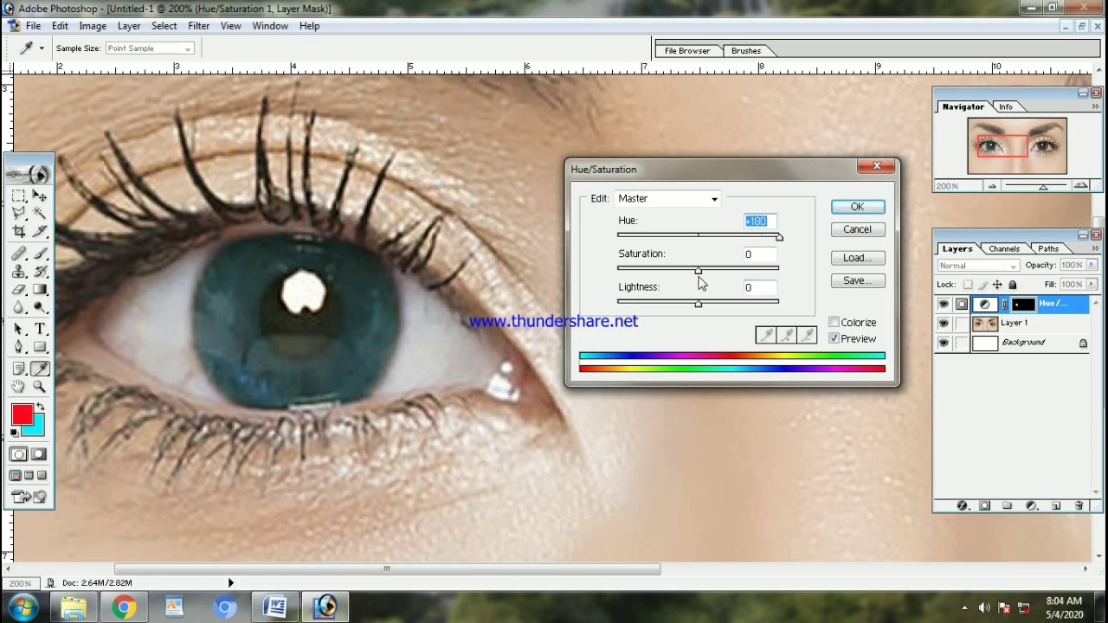
click(700, 271)
drag(701, 271, 736, 276)
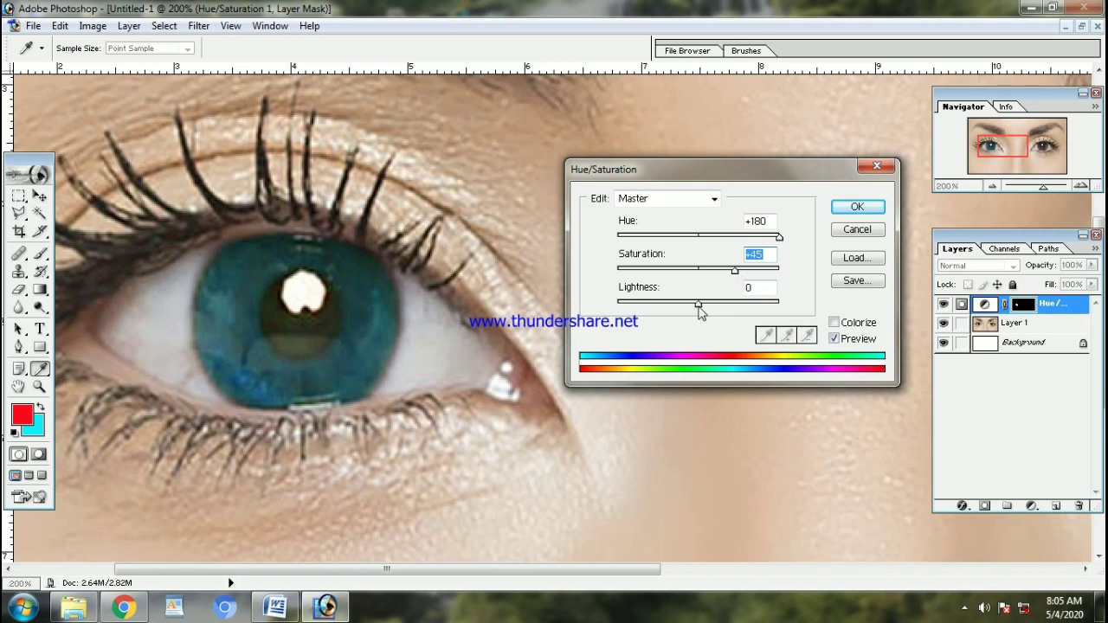
mouse_move(698, 306)
mouse_down()
mouse_move(740, 305)
mouse_move(703, 303)
mouse_move(702, 318)
mouse_up()
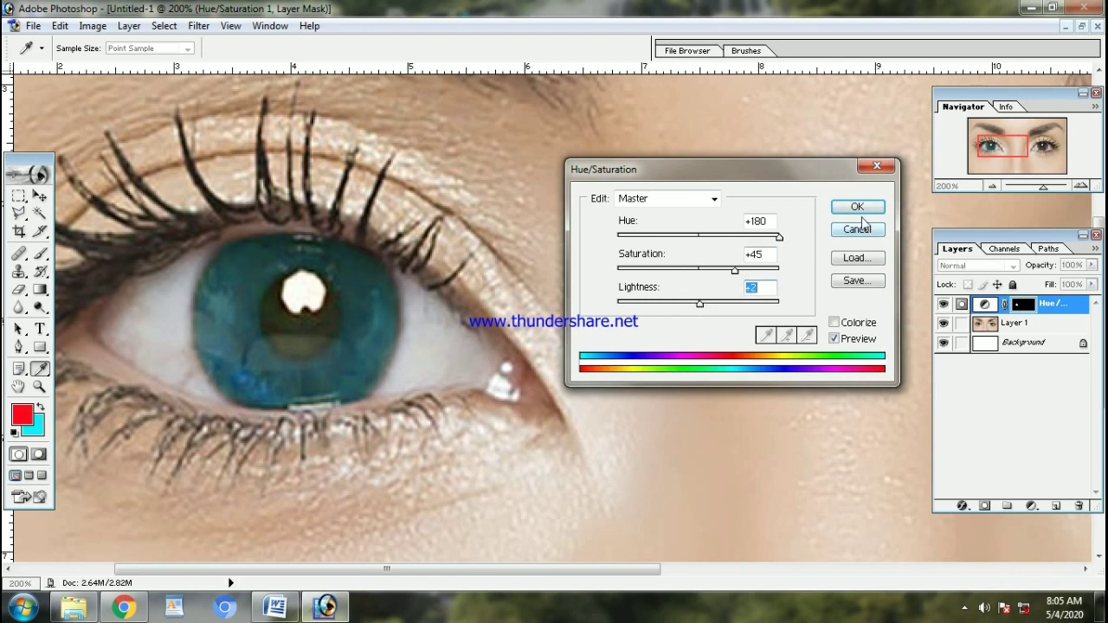
click(858, 206)
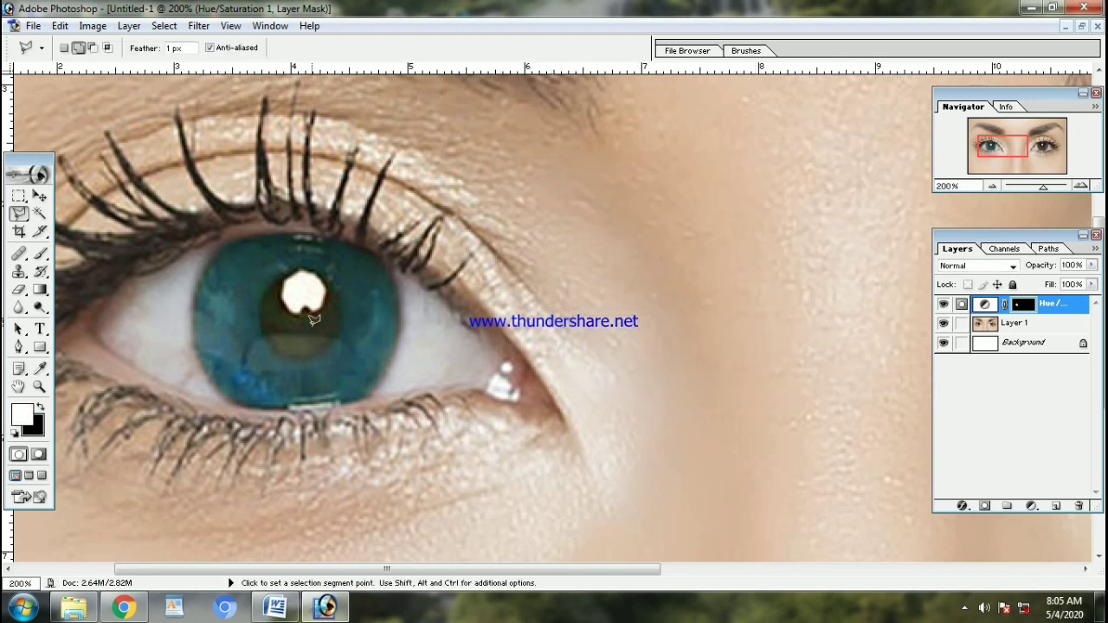
- Zoom out to 66.67% to compare both irises, then zoom back in on the face
key(ctrl+minus)
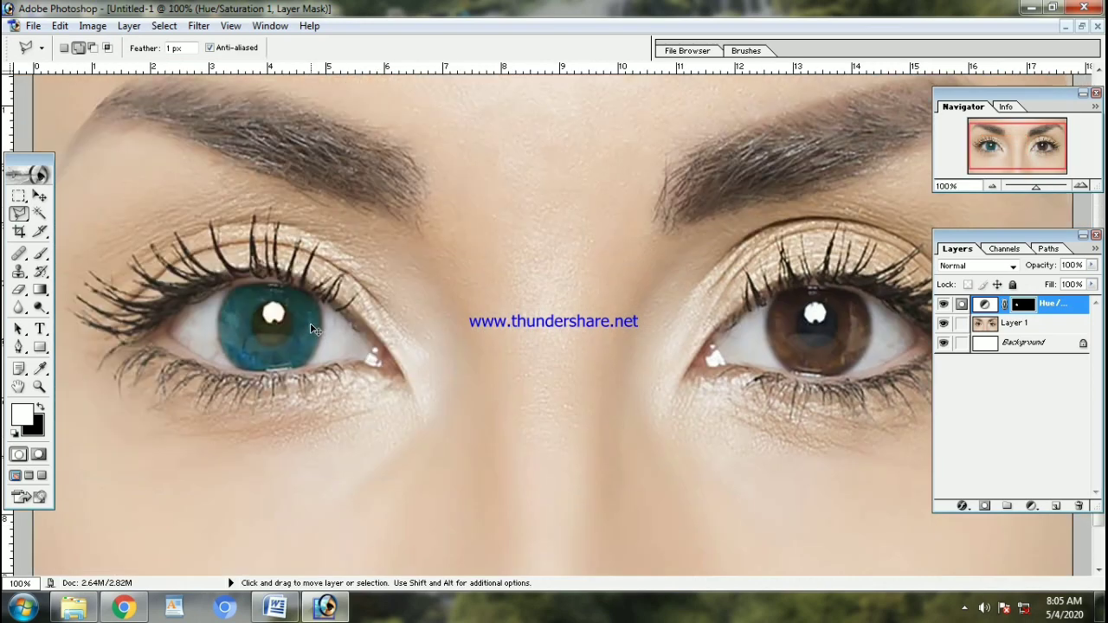
key(ctrl+minus)
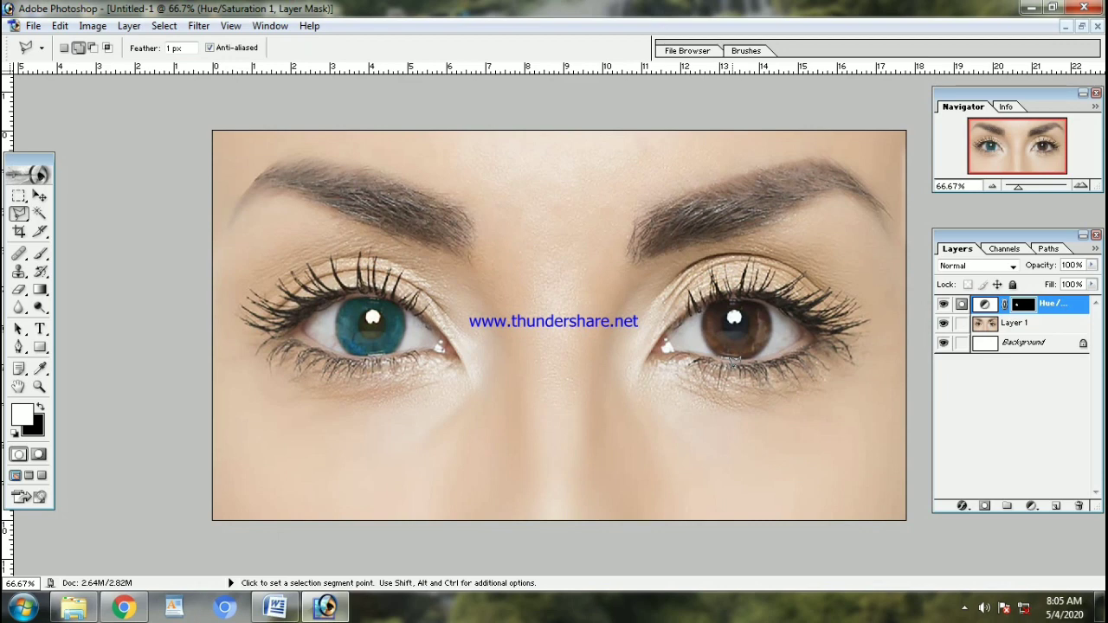
key(ctrl+plus)
key(ctrl+plus)
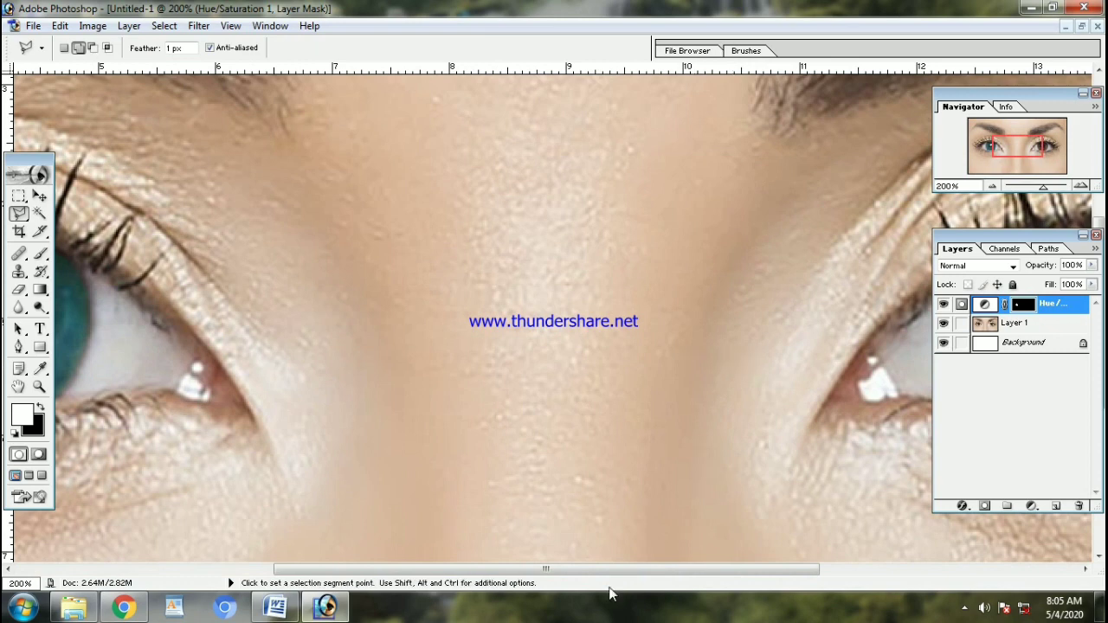
- Pan to the right eye and trace its iris's left edge down to the bottom with the Polygonal Lasso
drag(606, 570, 864, 556)
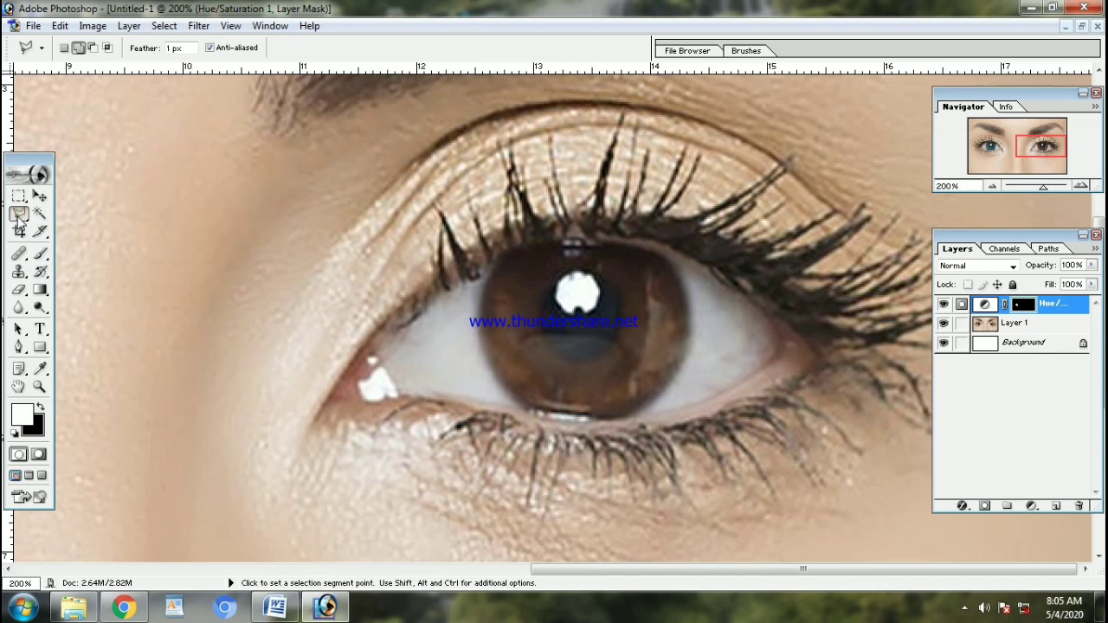
drag(19, 217, 99, 226)
click(489, 276)
click(481, 305)
click(487, 362)
click(502, 382)
click(528, 407)
- Trace along the iris's bottom, right and top edges and close the selection
click(642, 405)
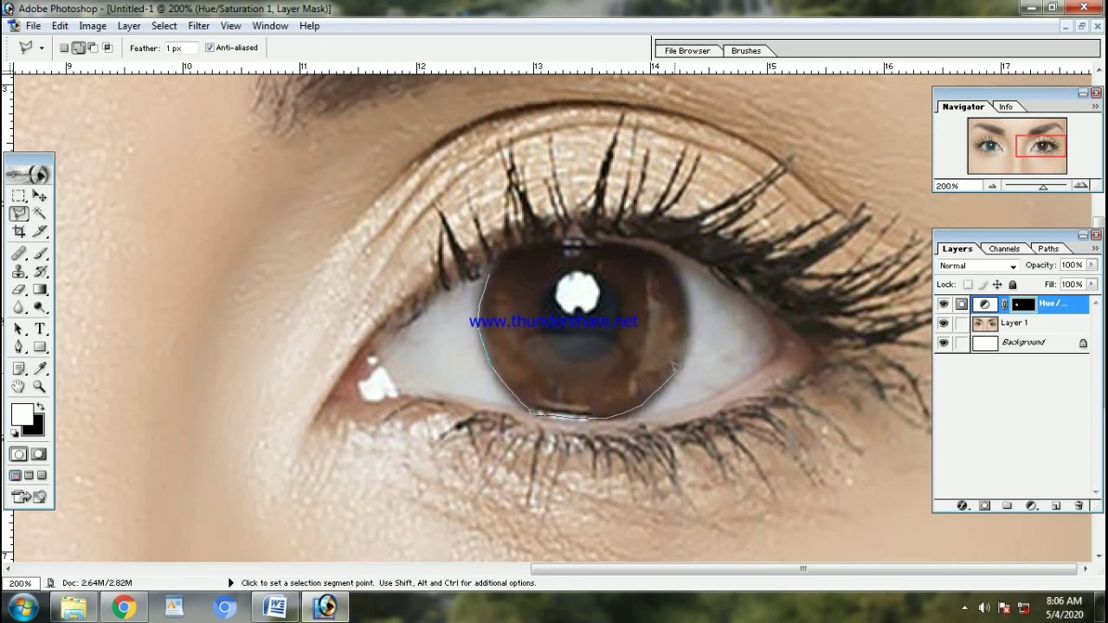
click(671, 377)
click(680, 347)
click(666, 250)
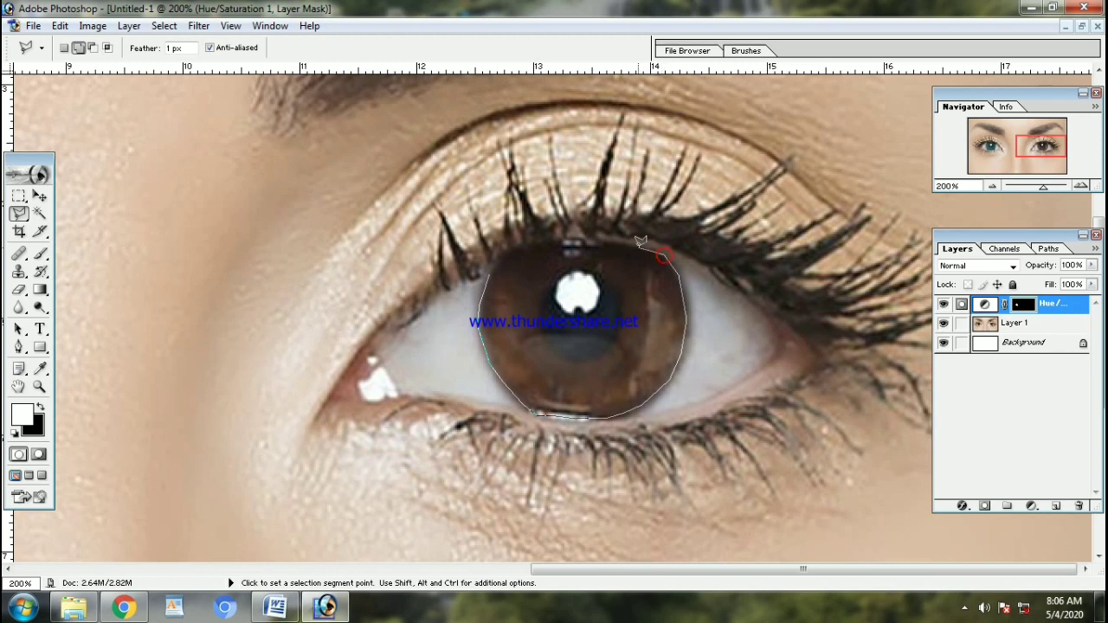
click(586, 243)
click(538, 246)
click(495, 263)
click(490, 264)
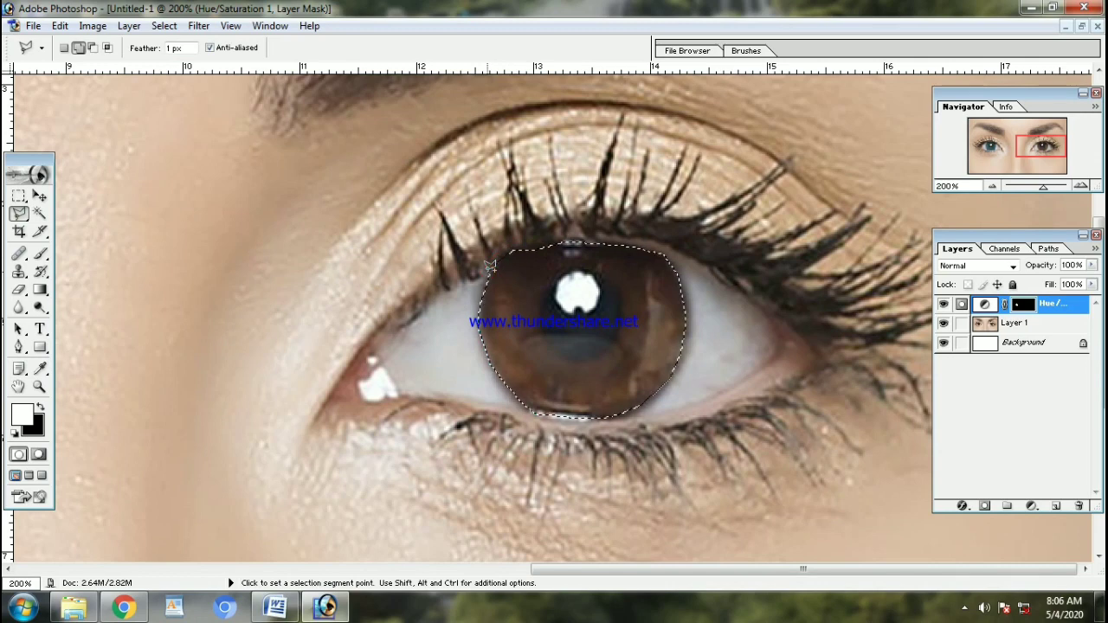
- Add a second Hue/Saturation layer on the right iris with Hue +180 and Saturation +44
click(128, 26)
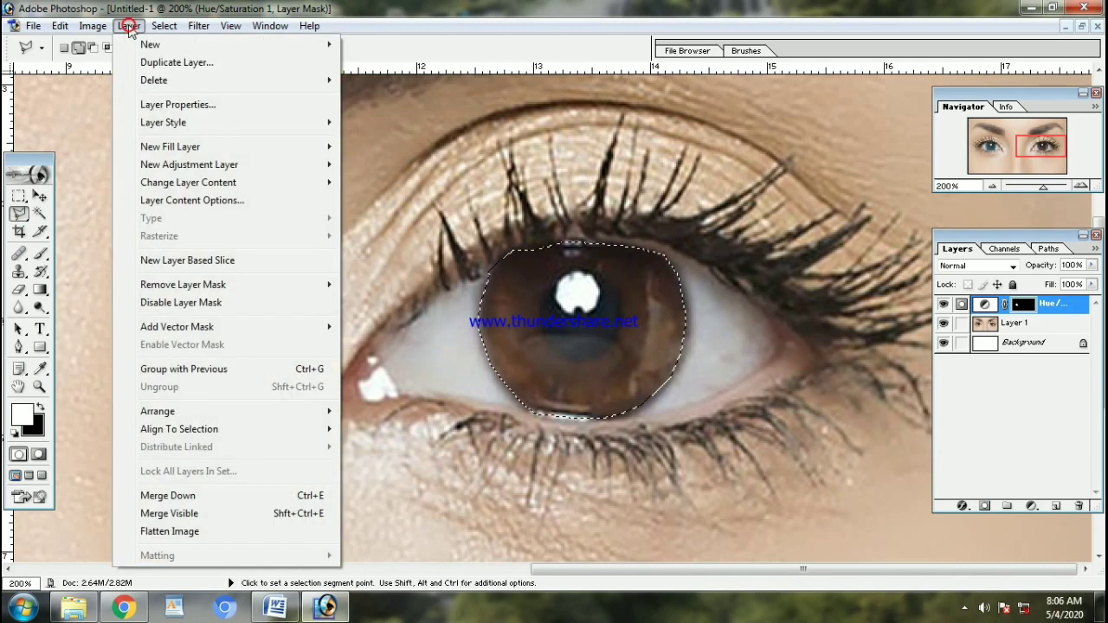
mouse_move(189, 164)
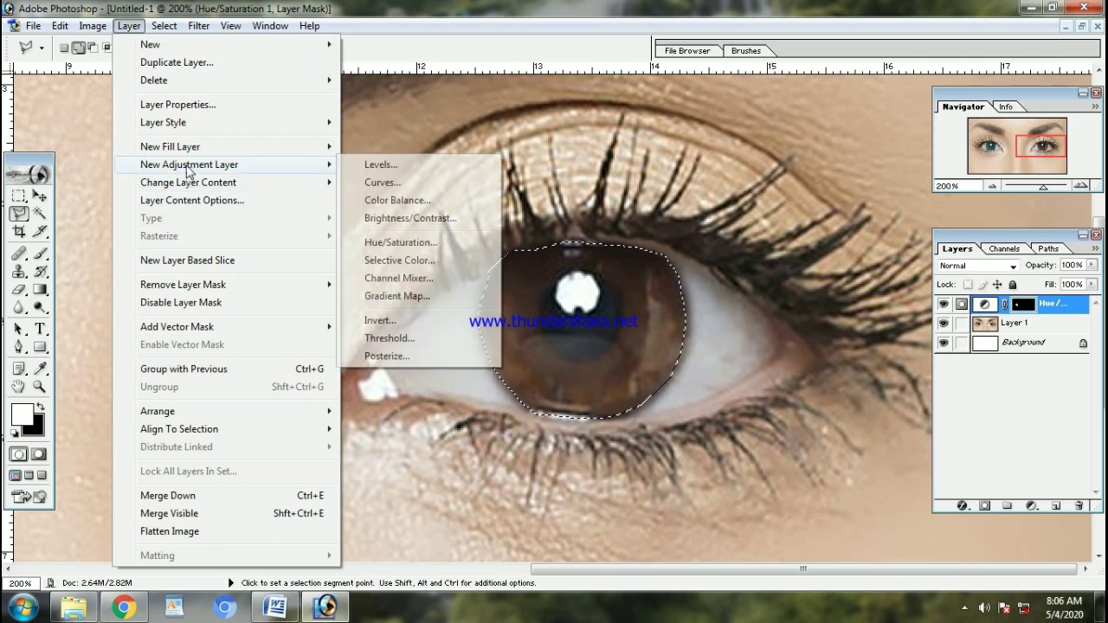
click(391, 244)
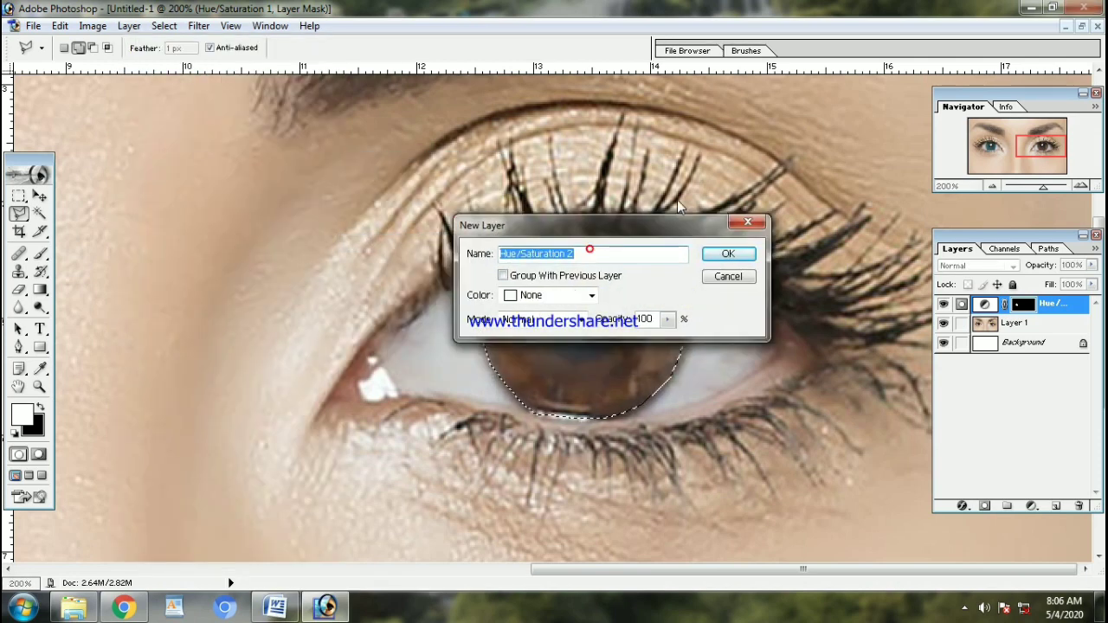
click(754, 225)
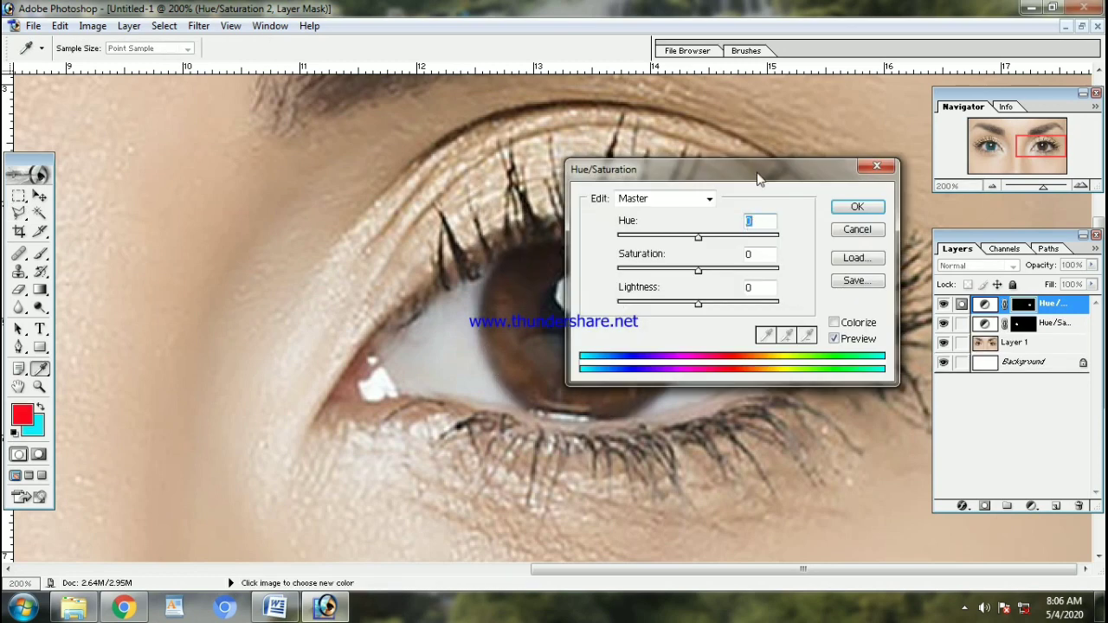
drag(758, 180, 883, 144)
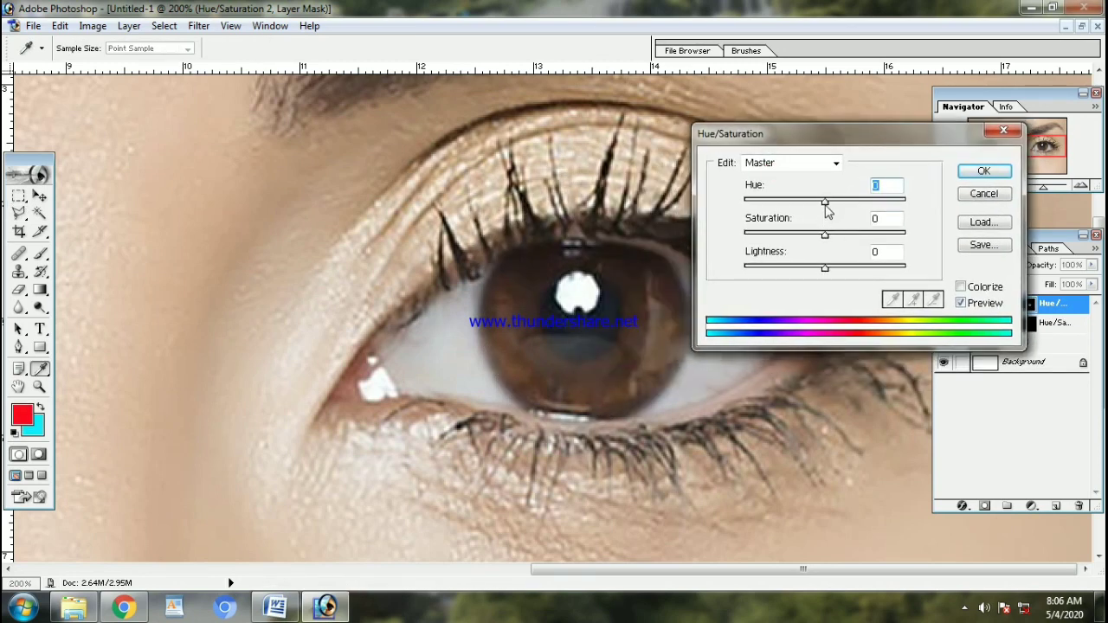
drag(825, 204, 907, 204)
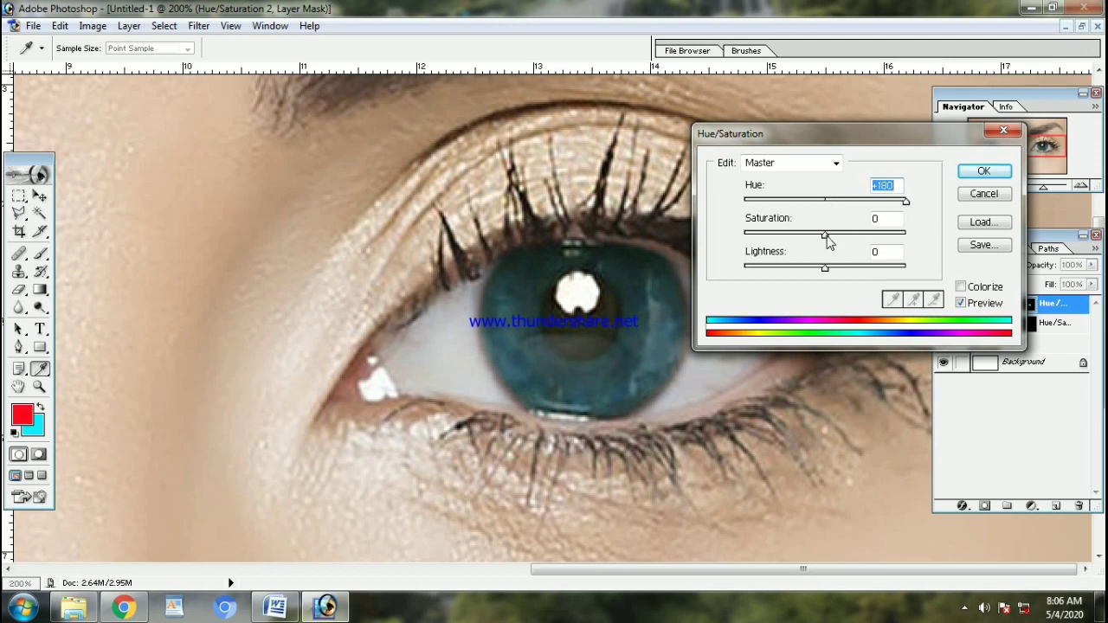
drag(825, 234, 859, 233)
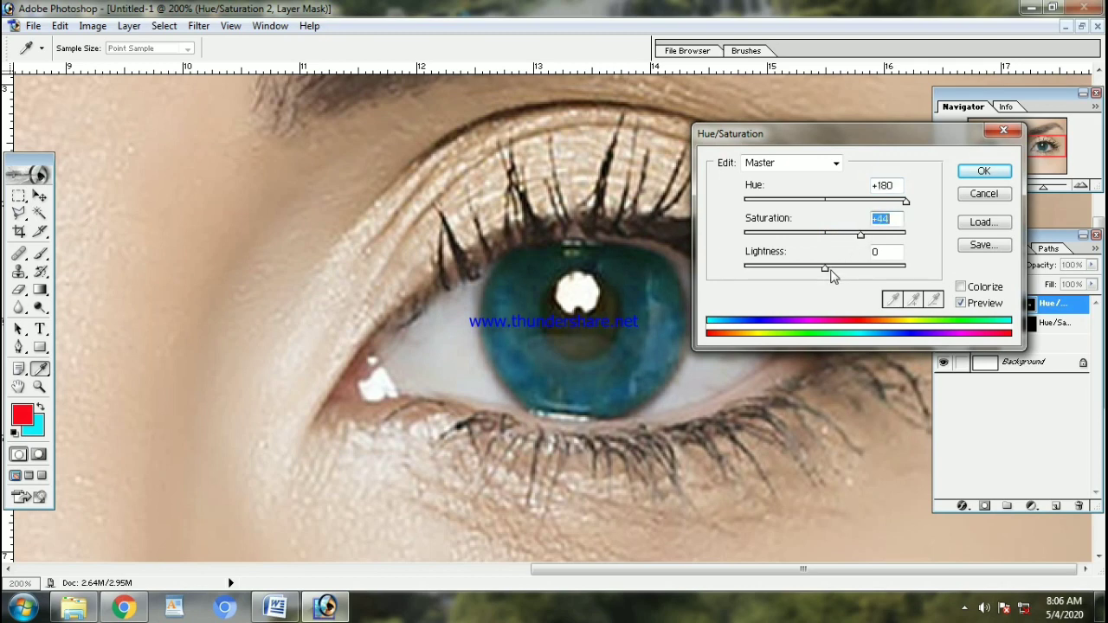
click(983, 171)
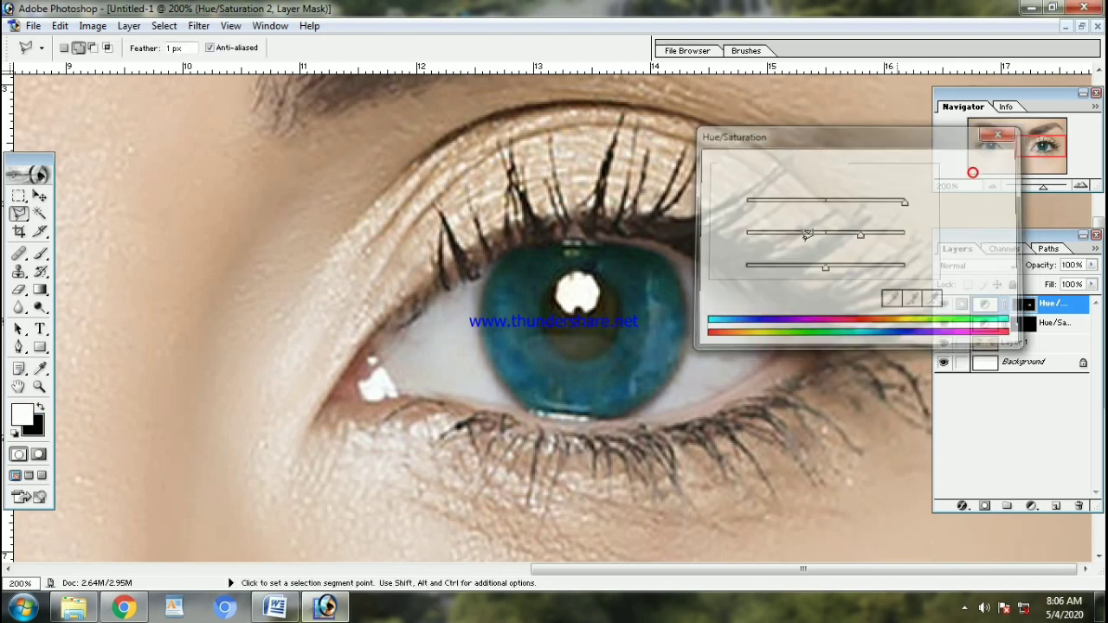
key(ctrl+minus)
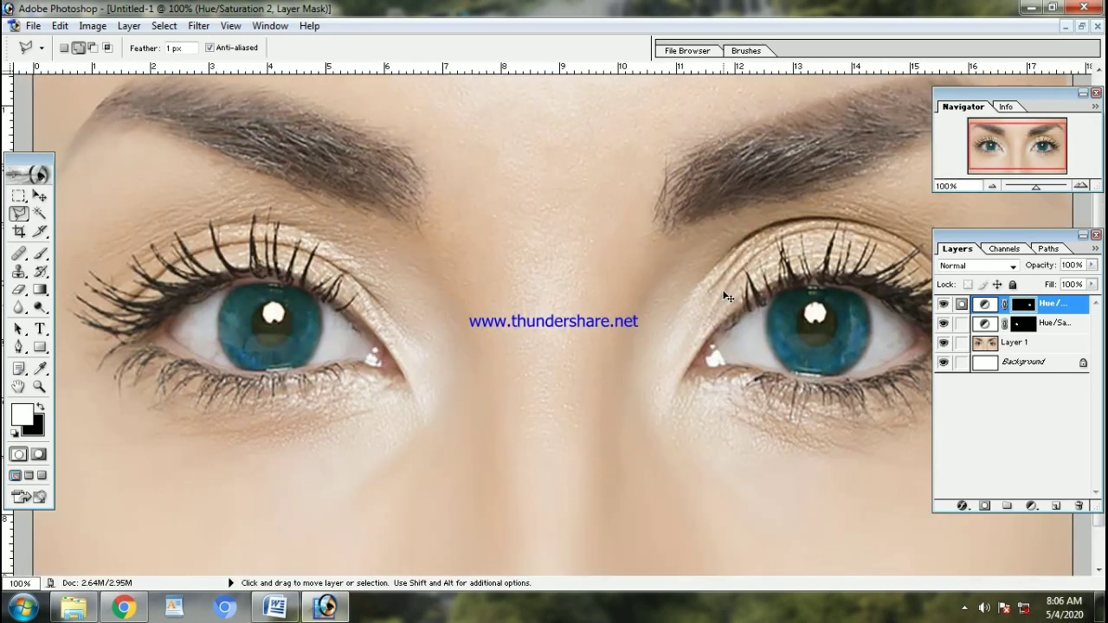
key(ctrl+minus)
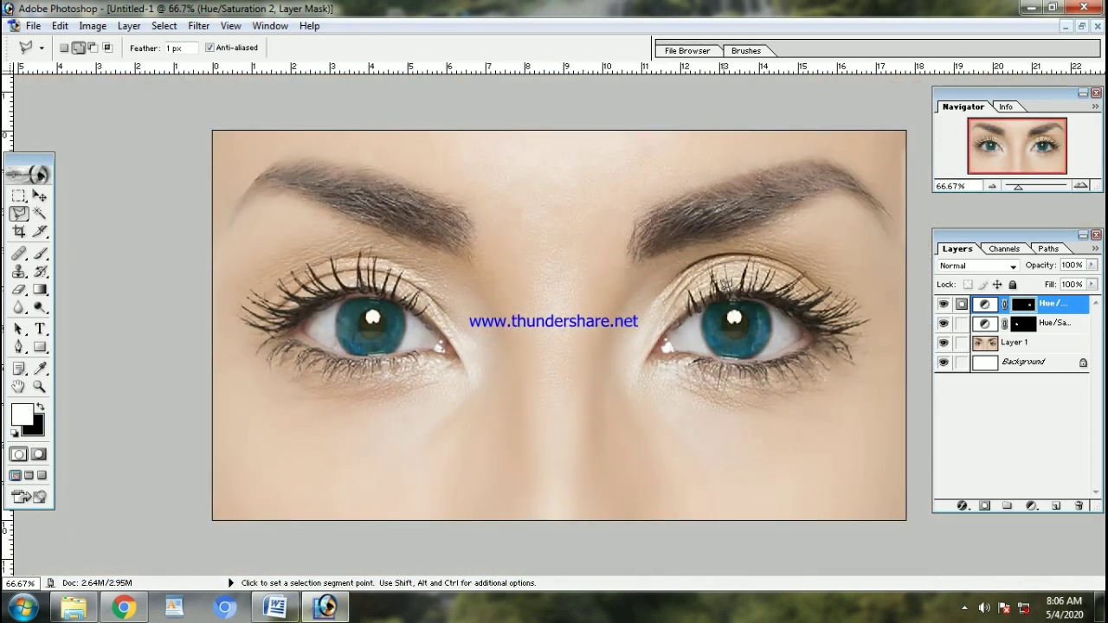
key(v)
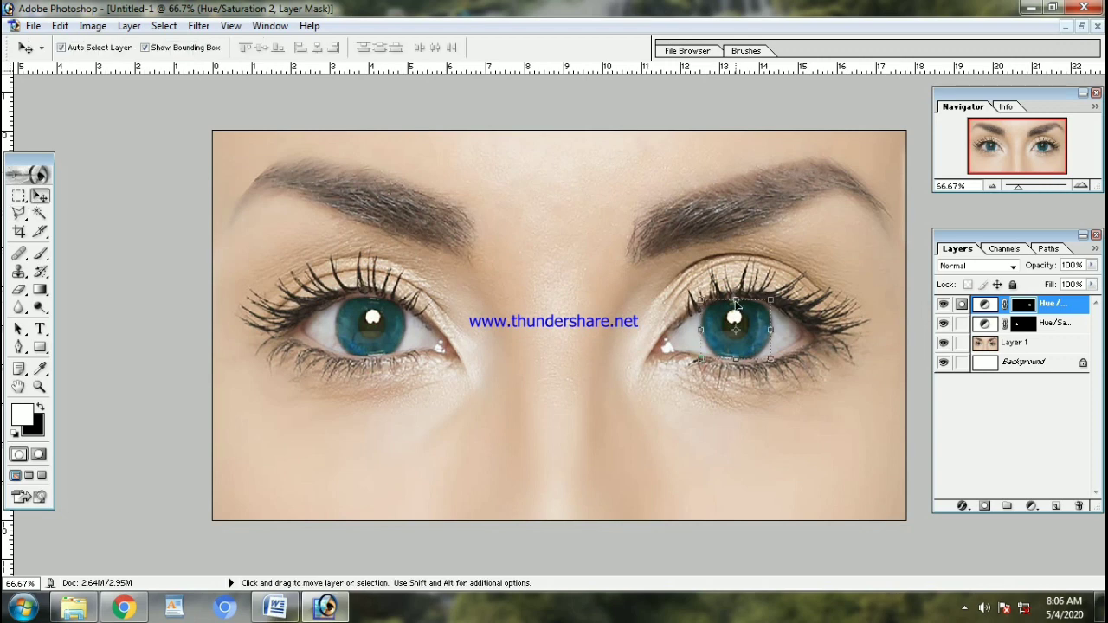
drag(639, 283, 548, 233)
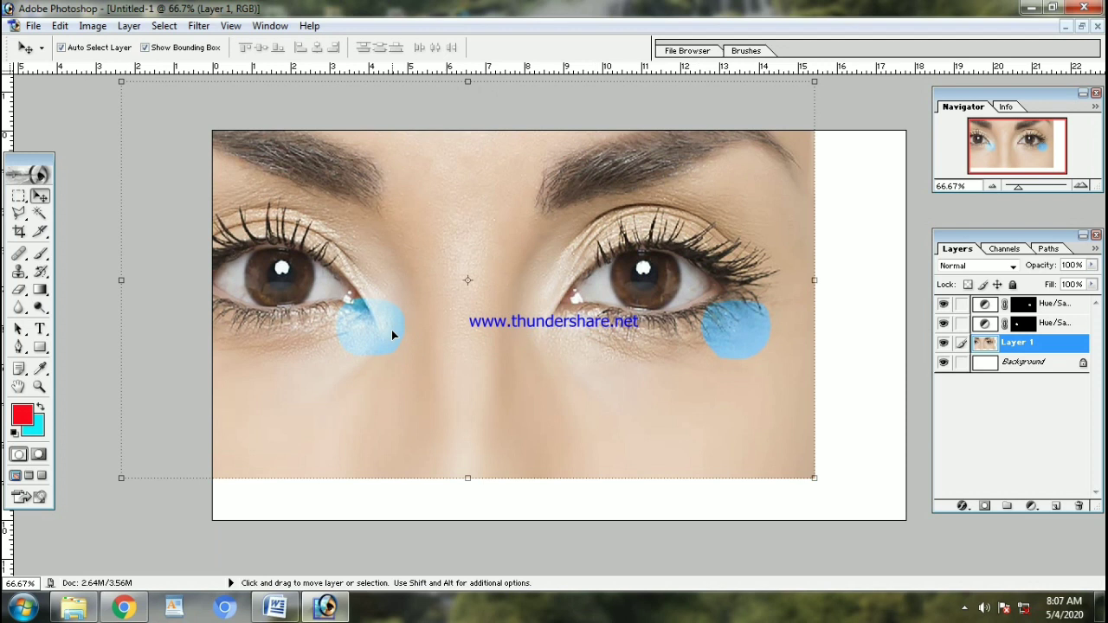
key(ctrl+z)
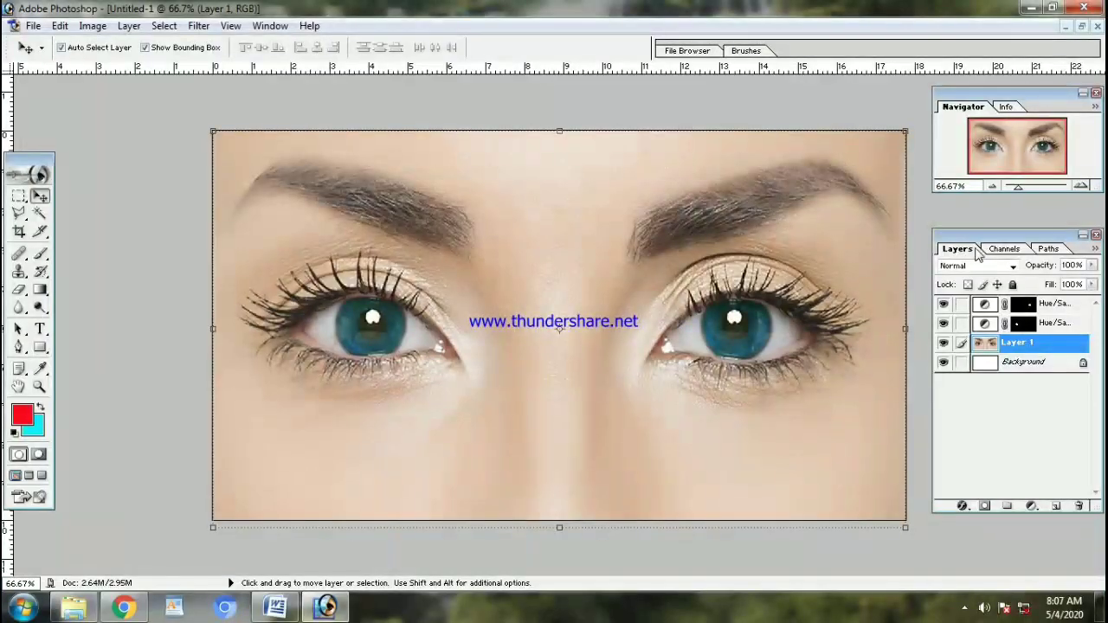
- Unlink both Hue/Saturation masks, link the two adjustments to Layer 1, and merge them into it
drag(963, 235, 950, 220)
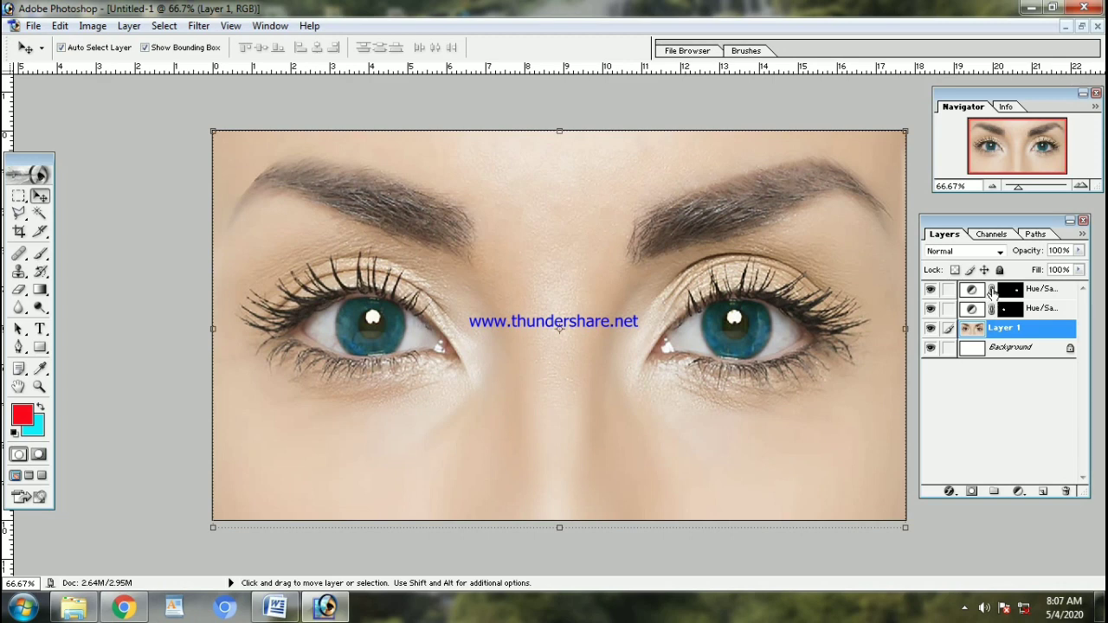
click(993, 290)
click(993, 309)
drag(950, 290, 949, 309)
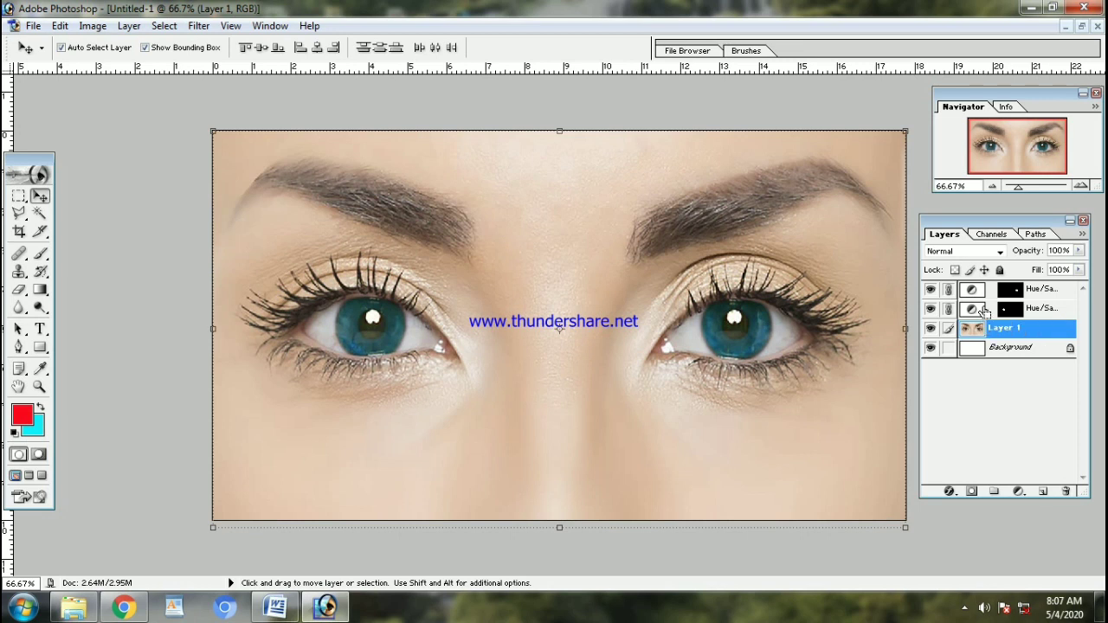
key(ctrl+alt+z)
key(ctrl+alt+z)
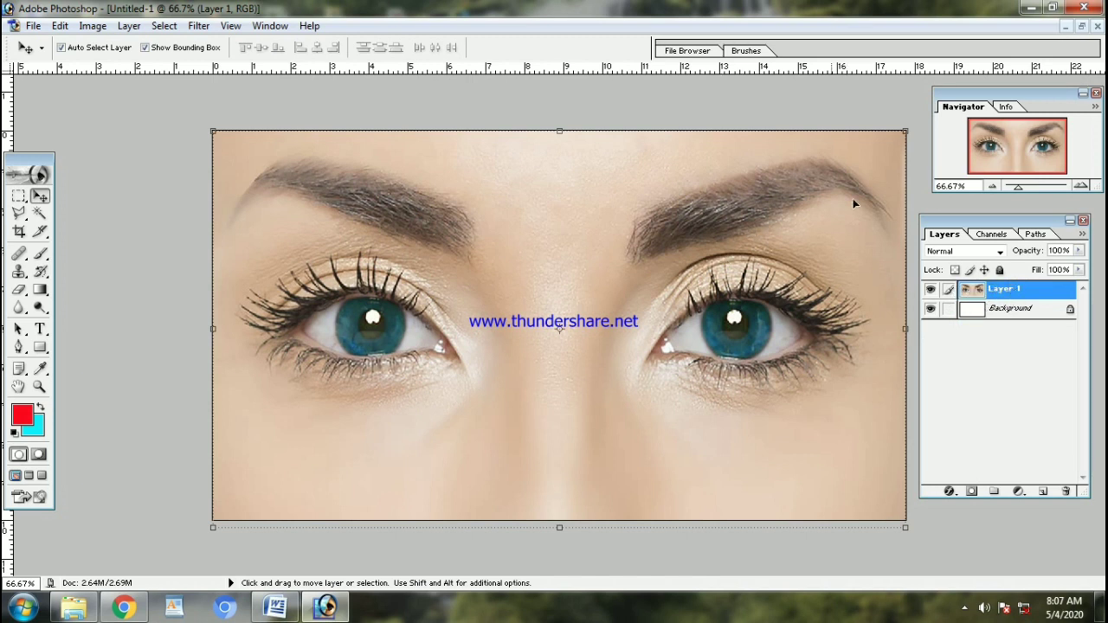
- Scale Layer 1 to about 62% width, leaving white canvas on the right
drag(907, 527, 667, 390)
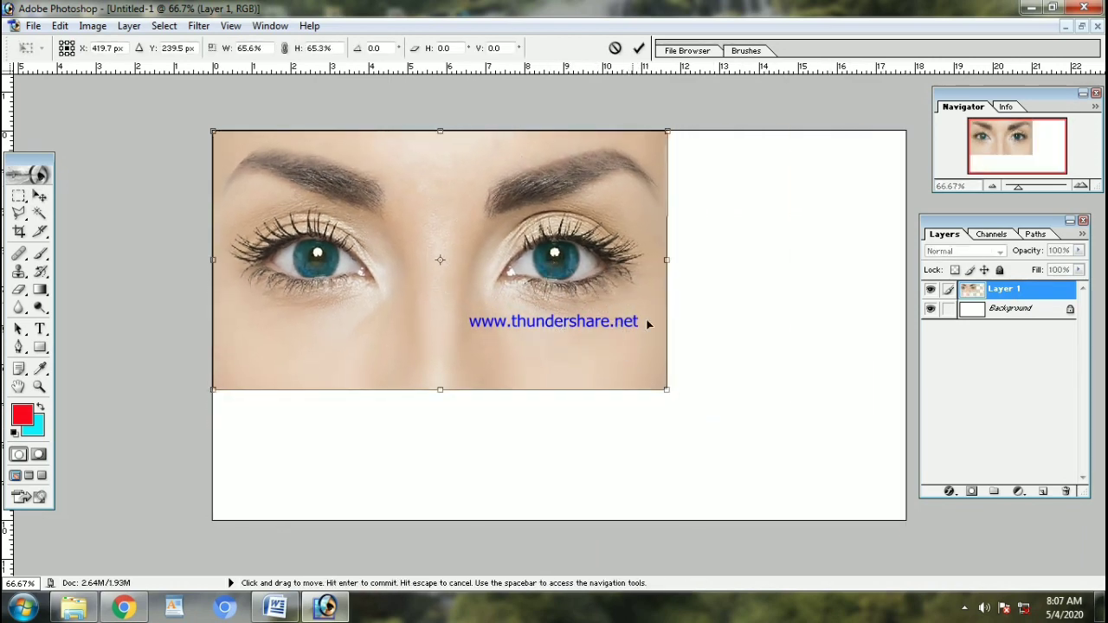
drag(666, 389, 907, 524)
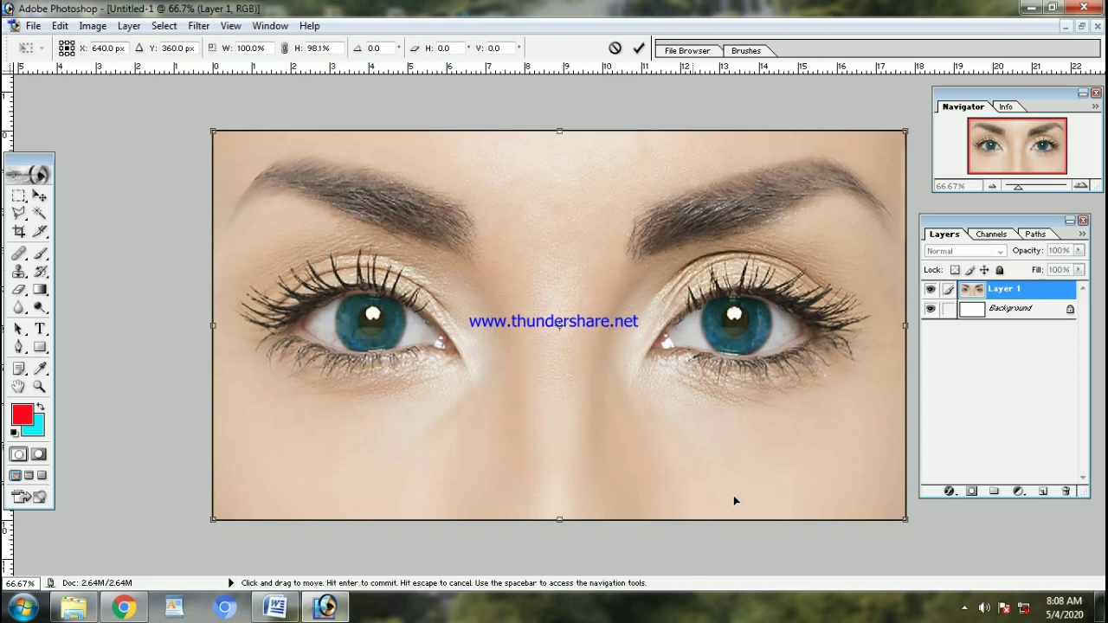
mouse_move(906, 520)
mouse_down()
mouse_move(653, 499)
mouse_move(642, 520)
mouse_up()
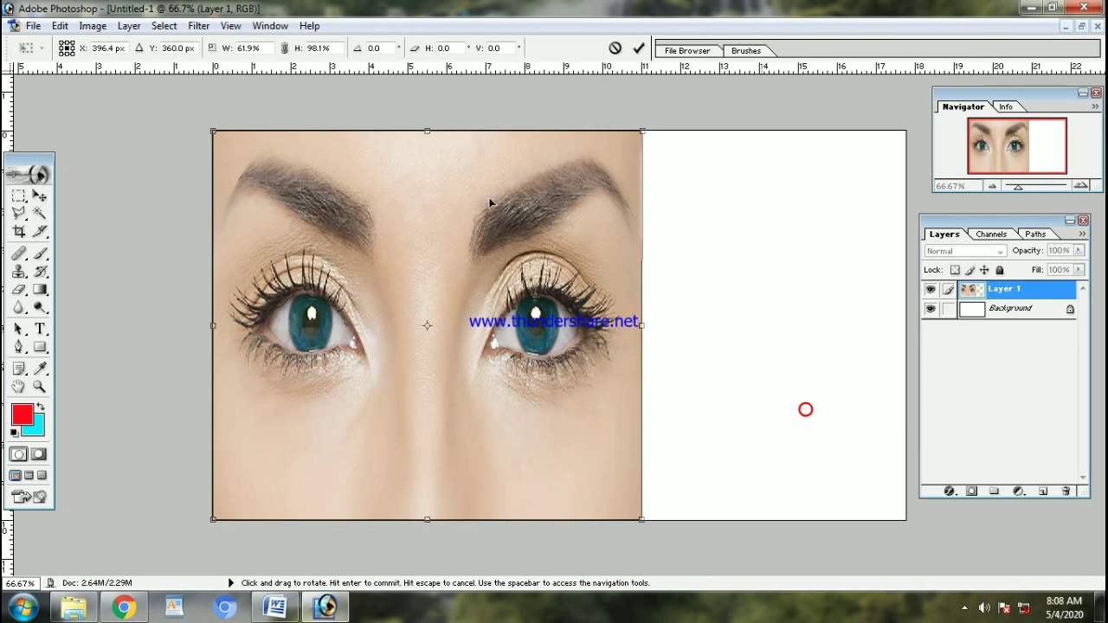
double_click(465, 176)
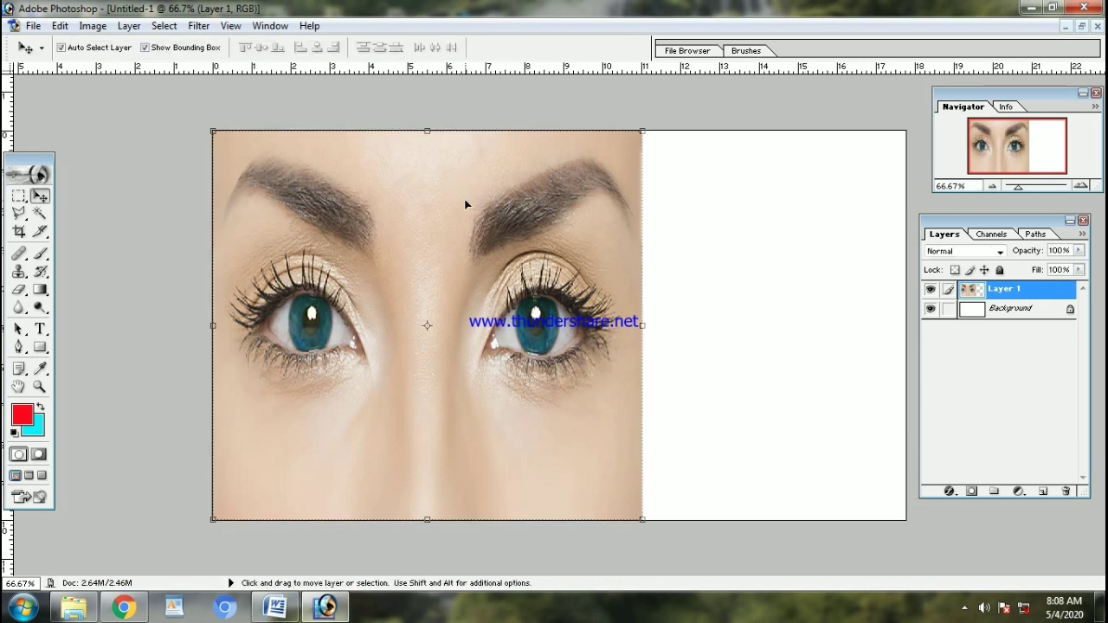
key(ctrl+o)
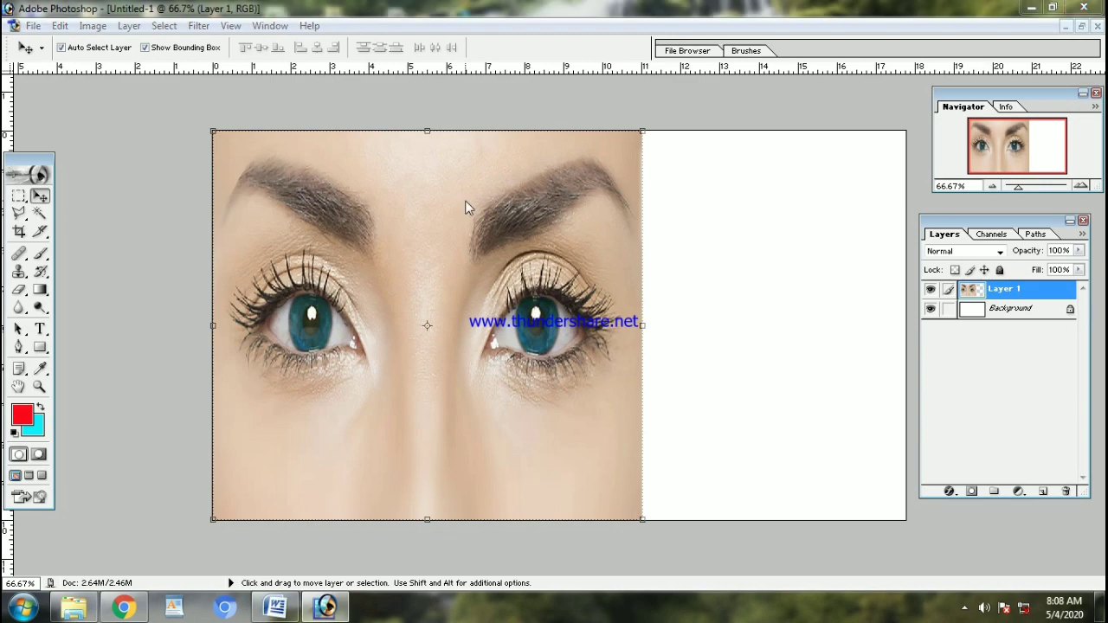
- Copy the 190118-eyes-full photo into Untitled-1, then close the original without saving
click(511, 156)
double_click(544, 150)
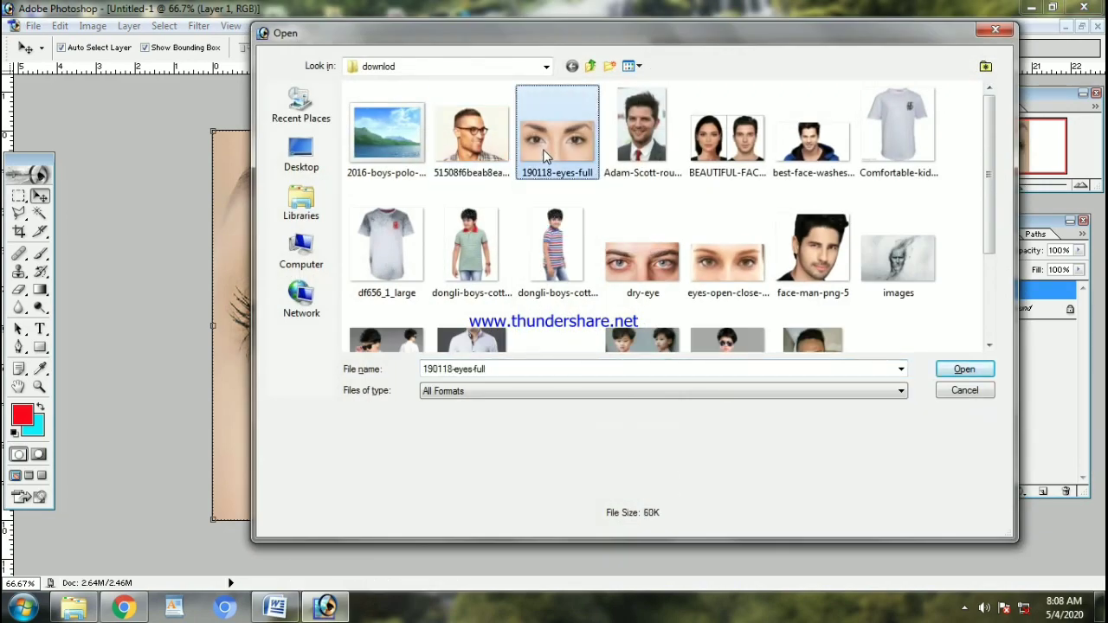
click(627, 407)
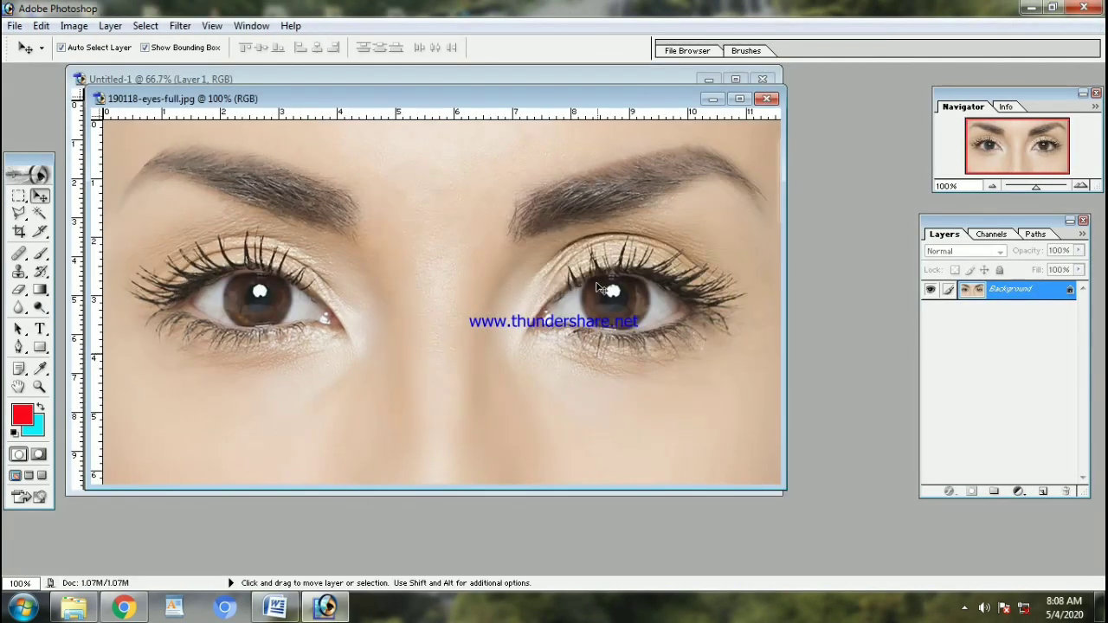
drag(567, 101, 847, 216)
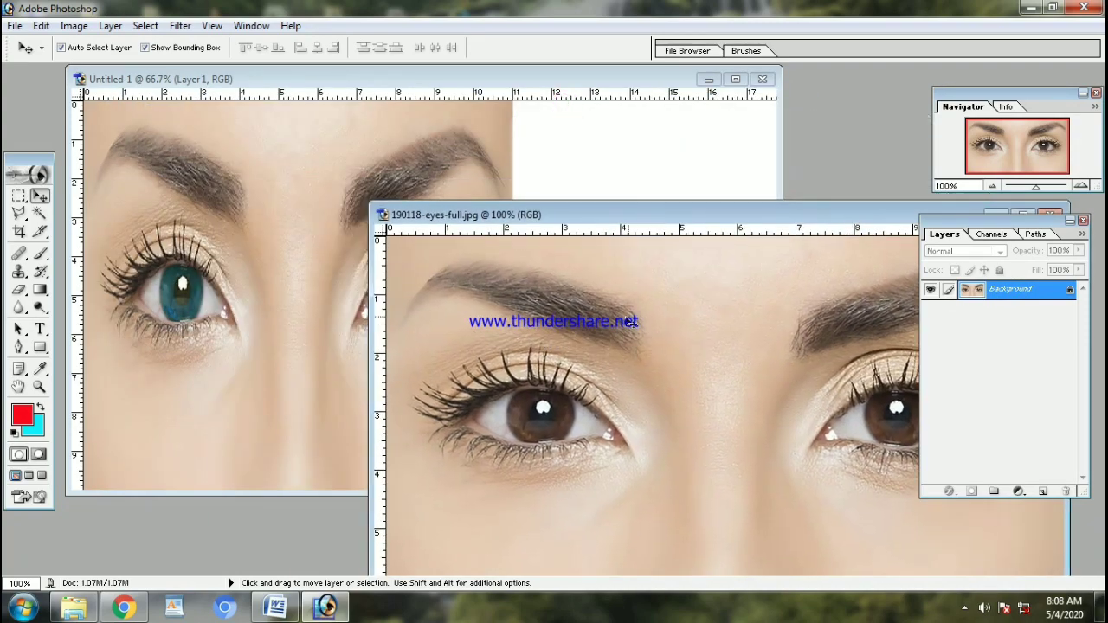
mouse_move(768, 269)
mouse_down()
mouse_move(612, 156)
mouse_move(705, 125)
mouse_up()
click(798, 232)
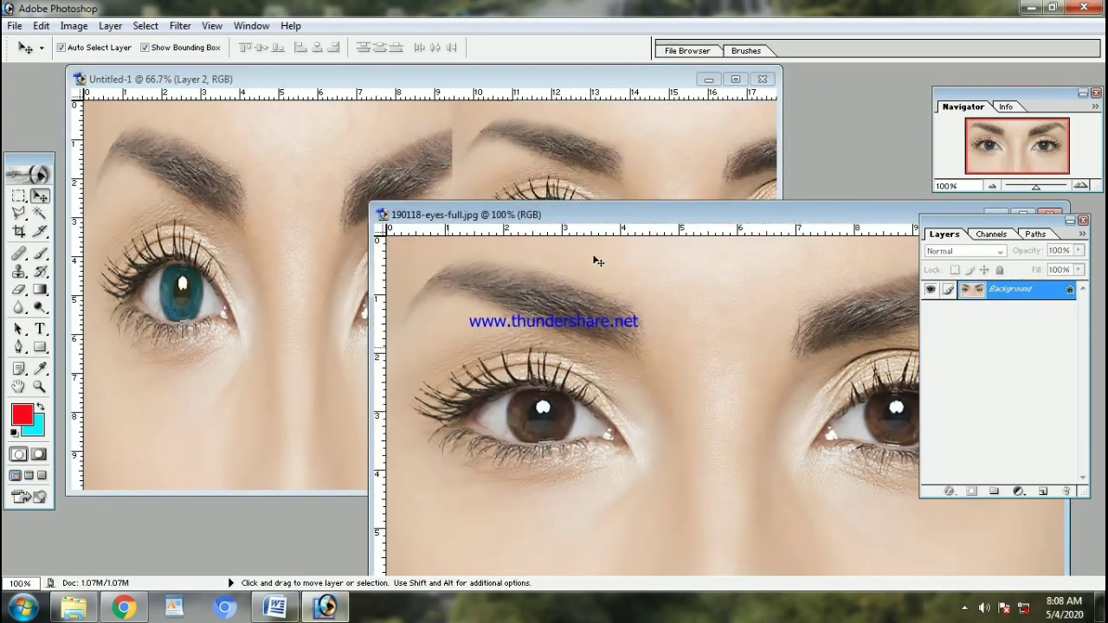
drag(636, 221, 103, 350)
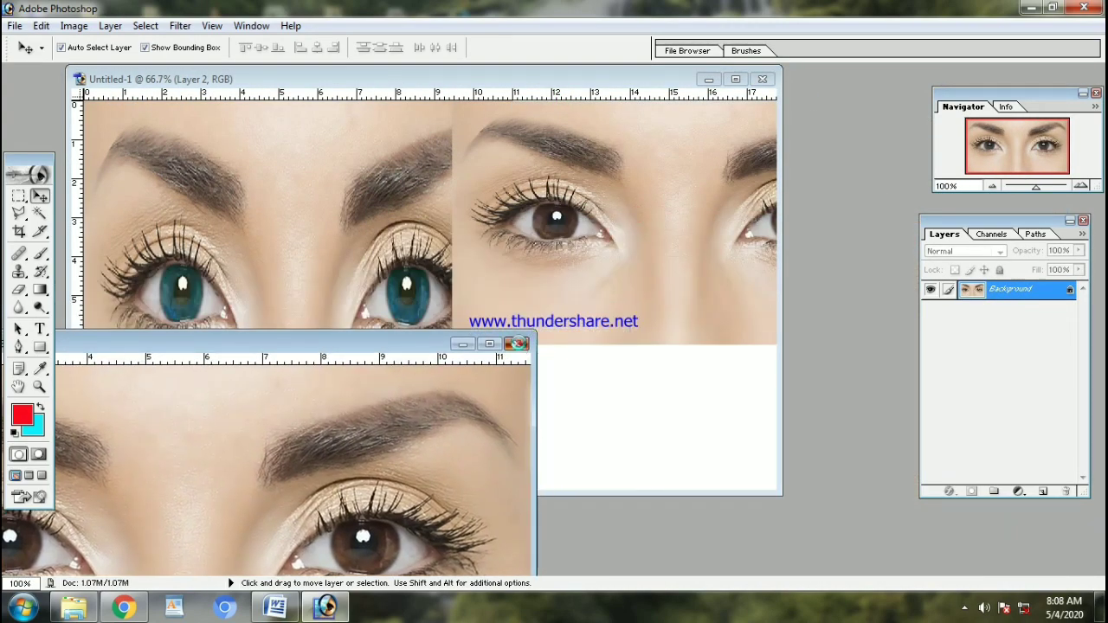
click(517, 344)
click(555, 238)
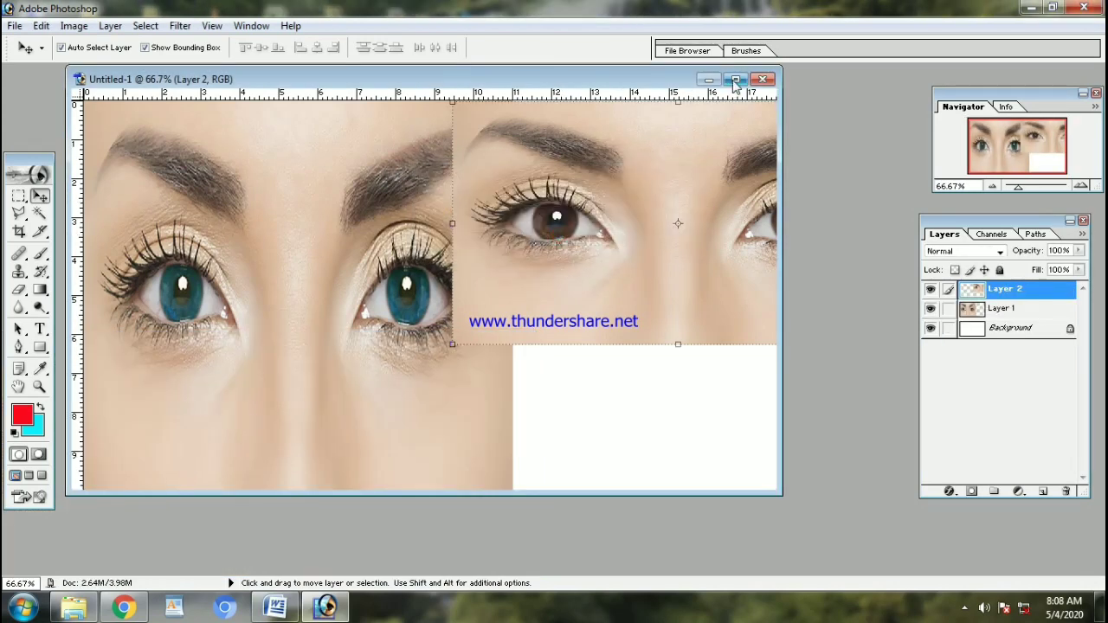
- Resize the brown-eyed Layer 2 to 69.3% width, 160.4% height, filling the right side
click(735, 79)
drag(713, 348, 773, 347)
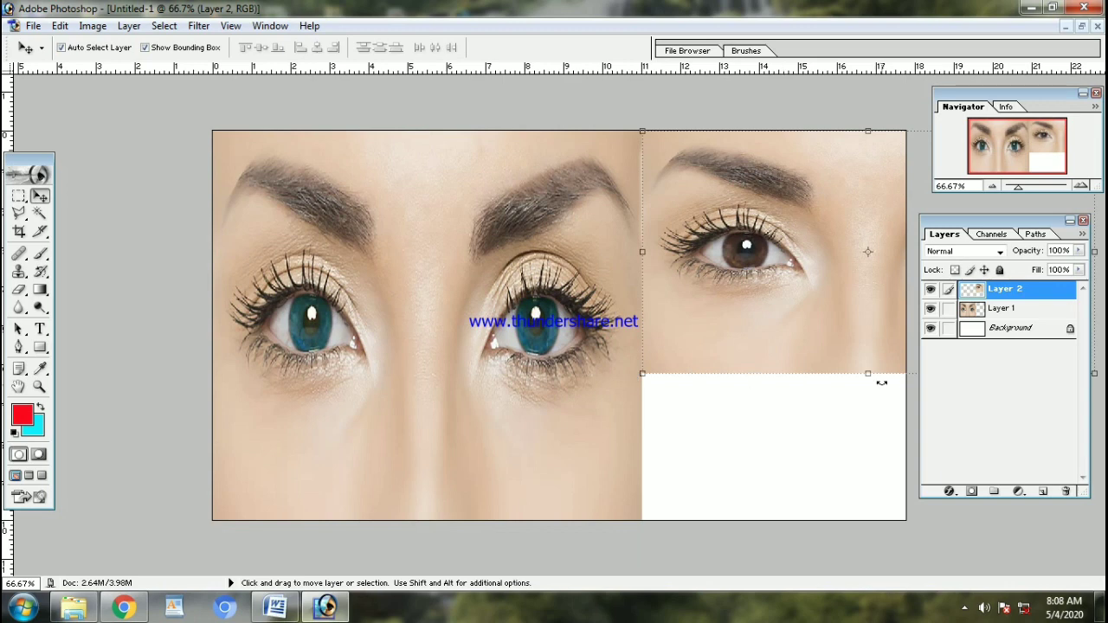
drag(870, 377, 870, 521)
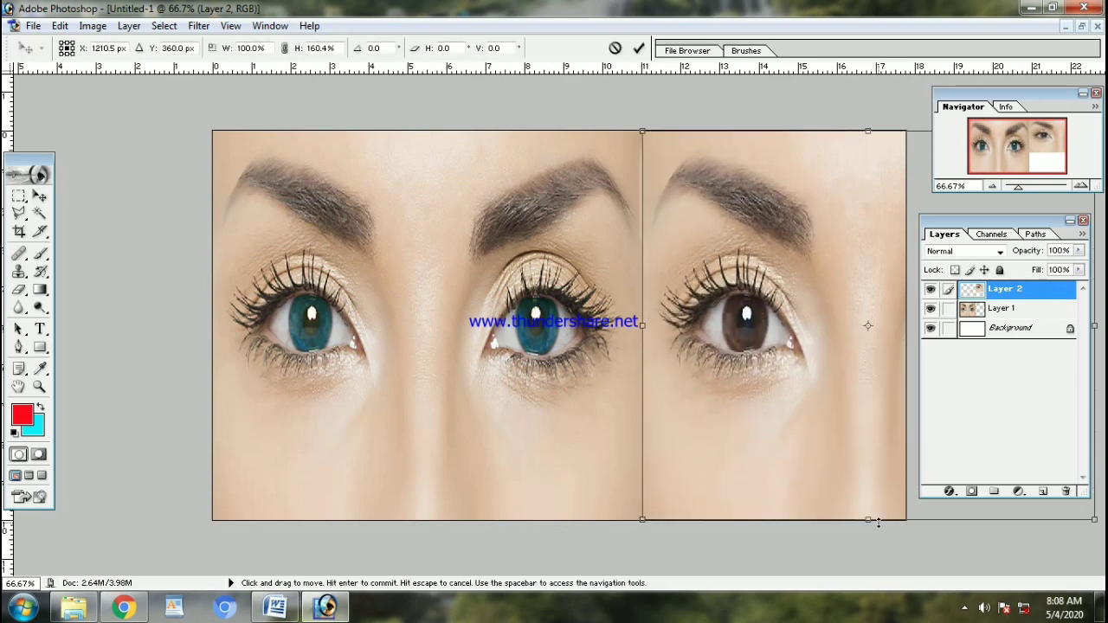
drag(644, 326, 782, 326)
mouse_move(826, 401)
mouse_down()
mouse_move(661, 379)
mouse_move(682, 400)
mouse_up()
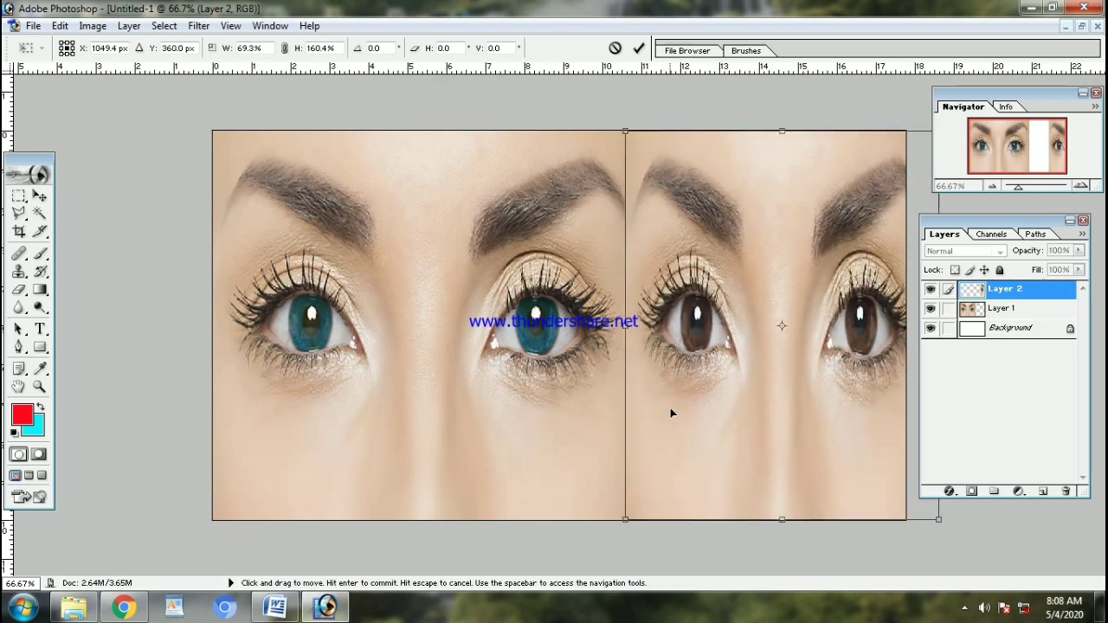
double_click(737, 399)
click(552, 437)
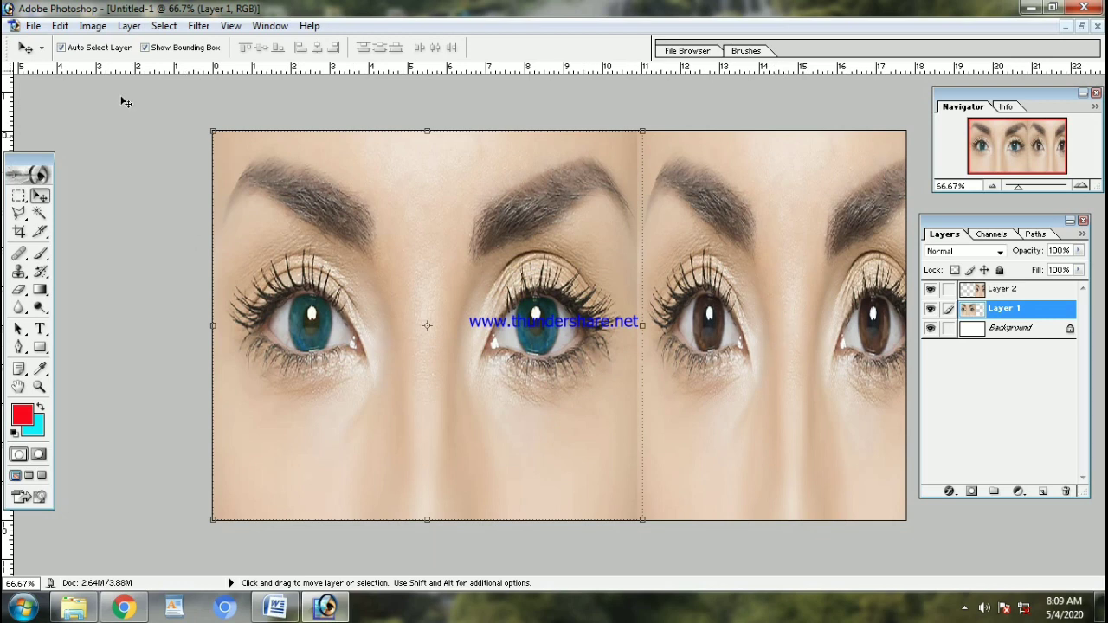
- Save the comparison as 123.jpg in JPEG format with the default JPEG options
click(32, 25)
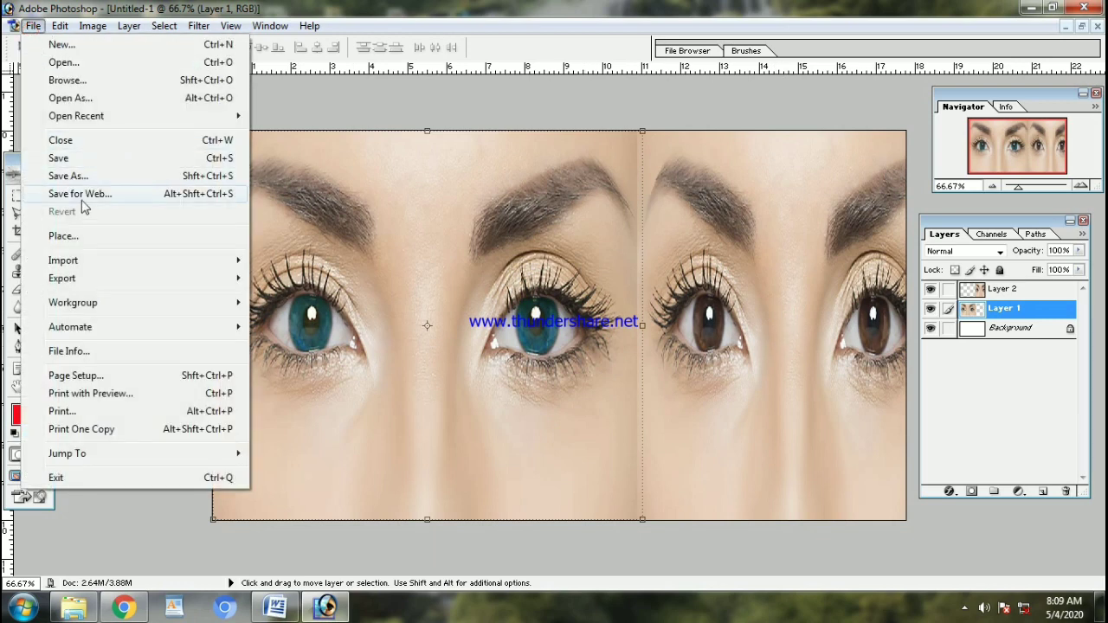
click(70, 176)
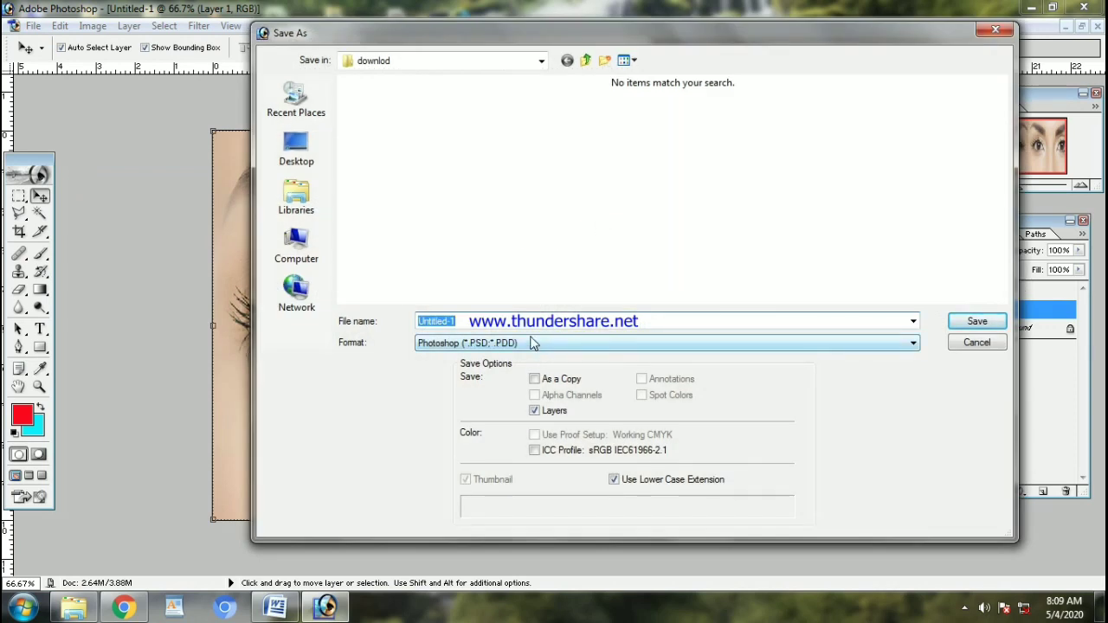
text(123)
click(532, 346)
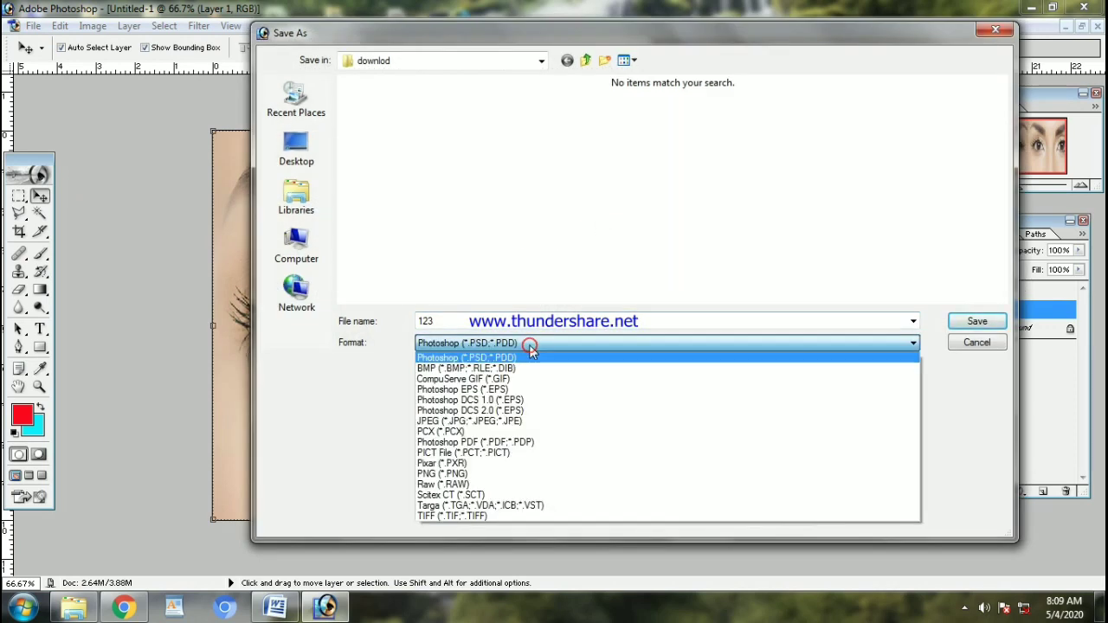
click(503, 422)
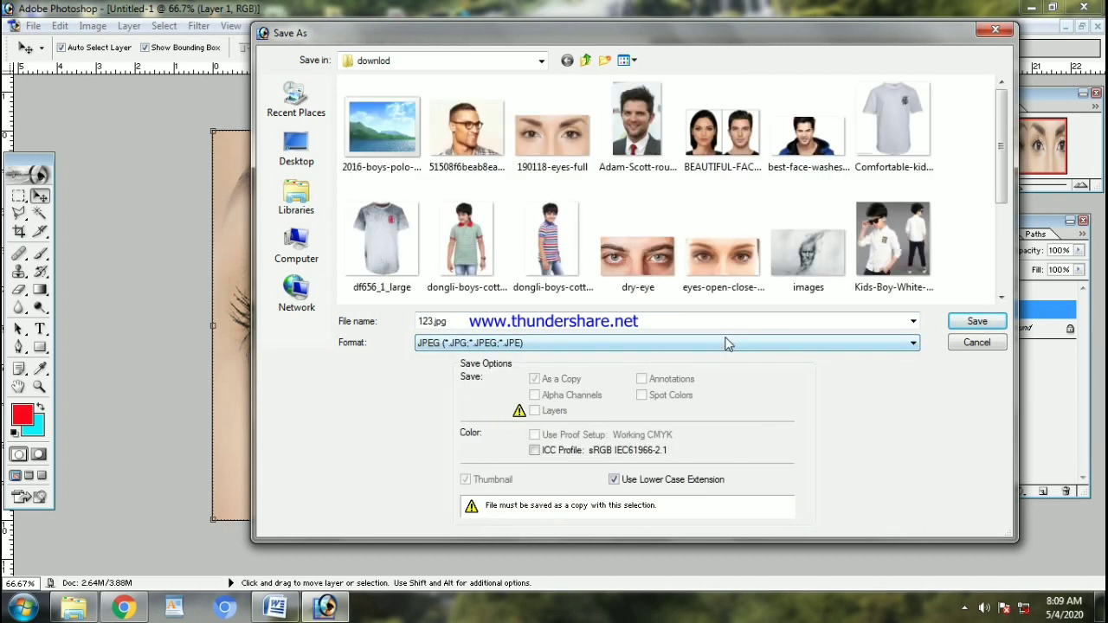
click(978, 322)
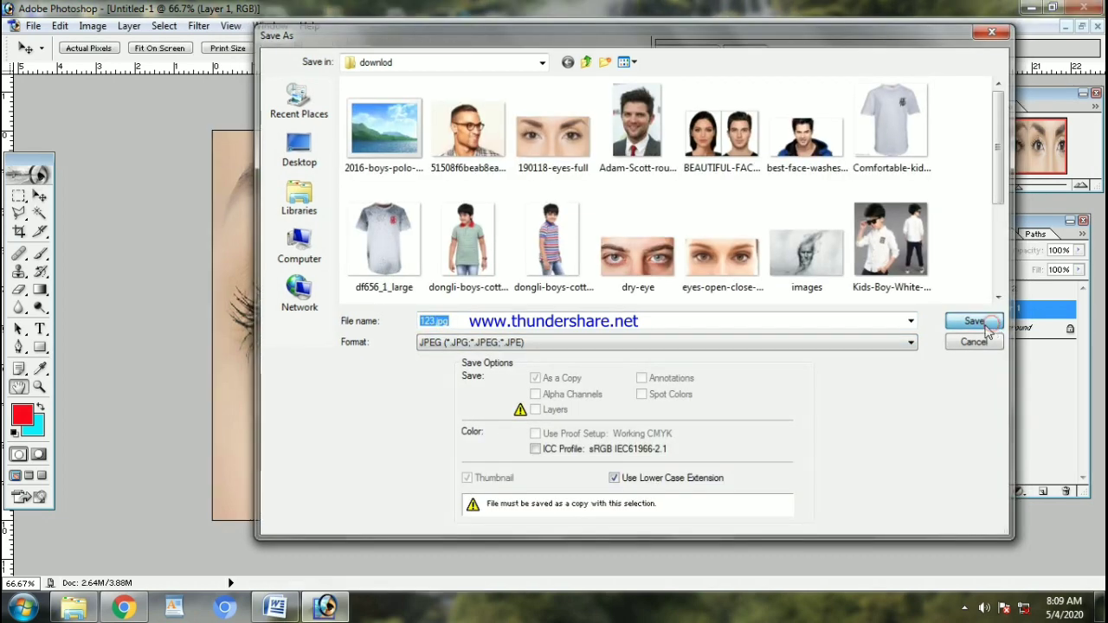
click(638, 173)
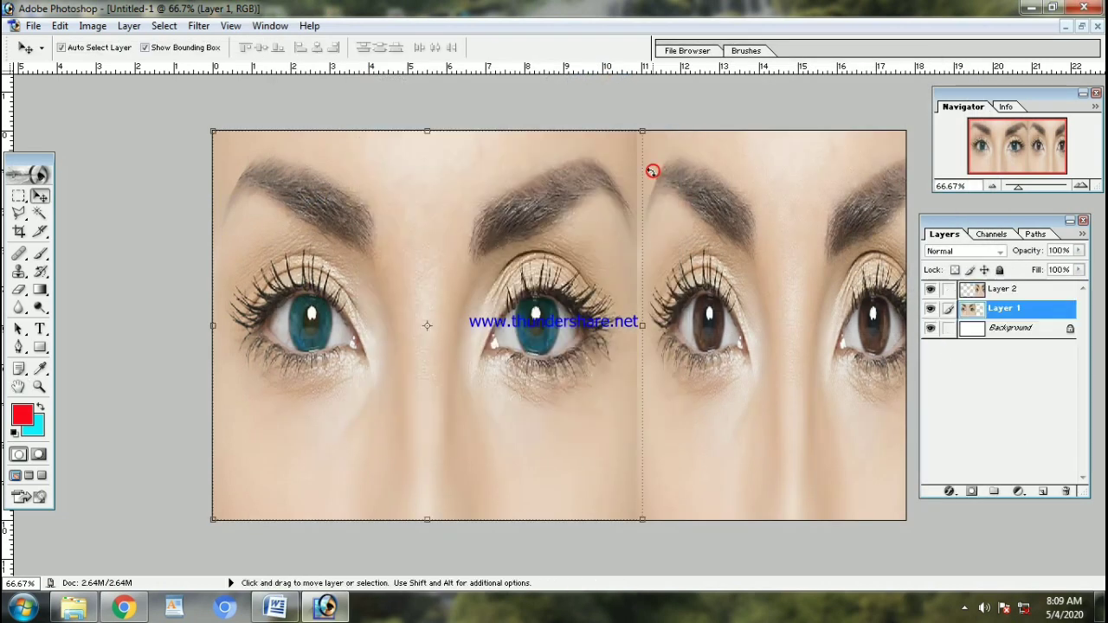